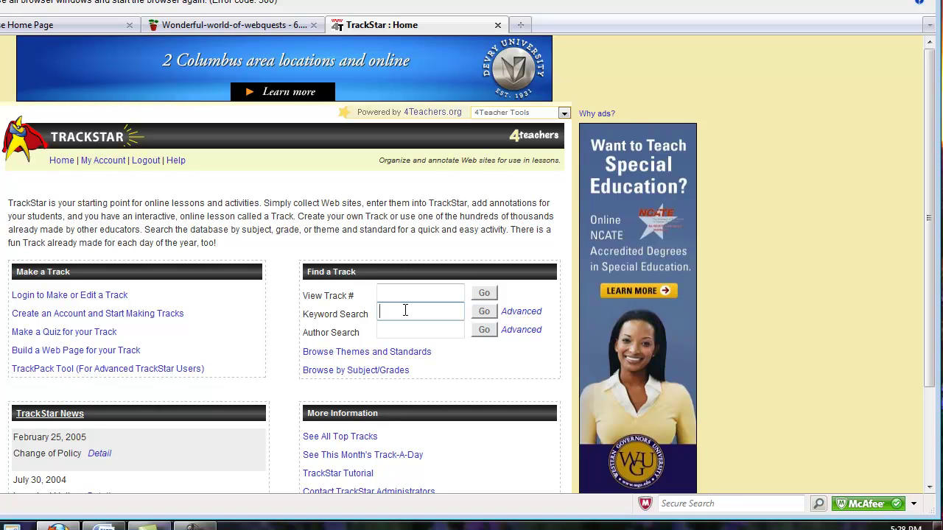
# - Open the advanced keyword search for tracks and enter "plants" as the search term
pyautogui.write('pl')
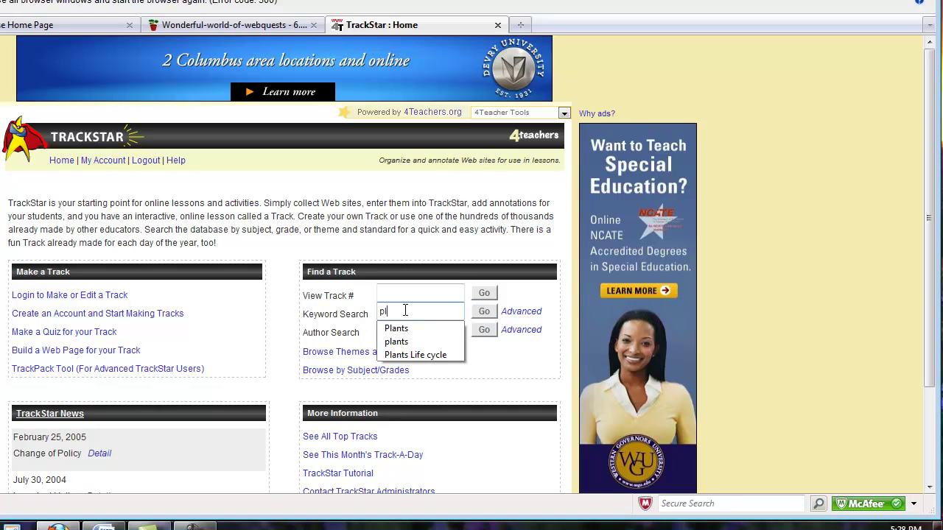
pyautogui.write('ants')
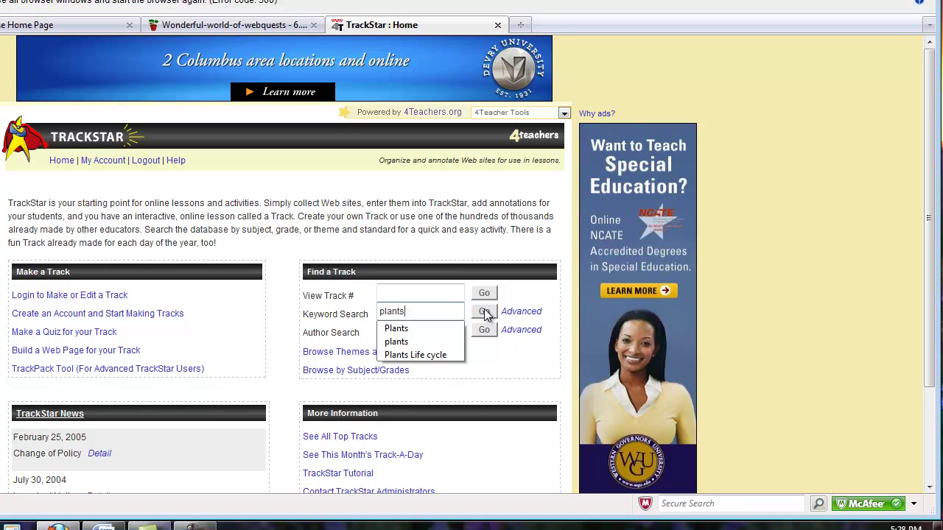
pyautogui.click(525, 314)
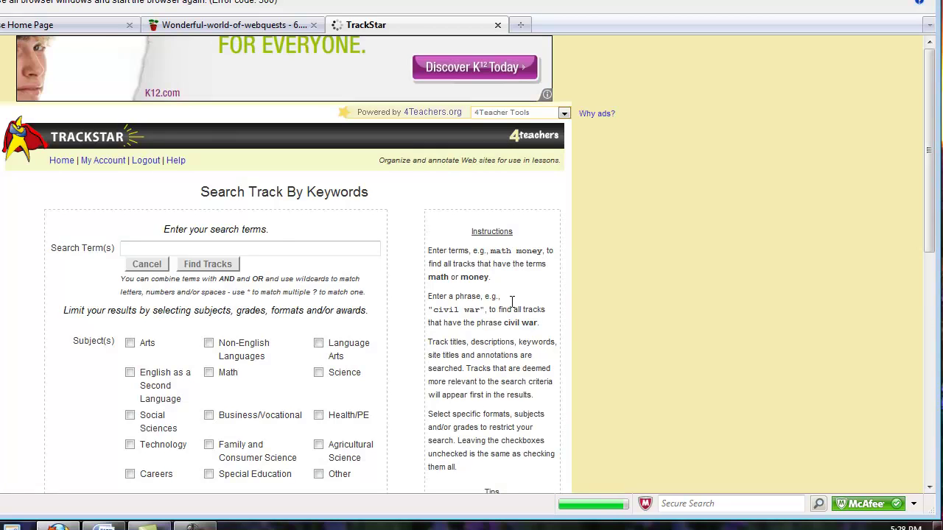
pyautogui.click(276, 252)
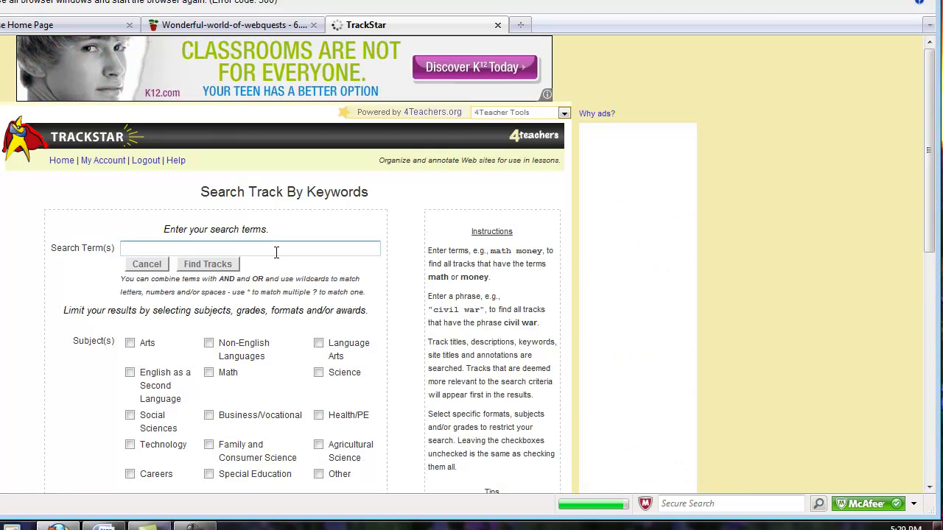
pyautogui.write('plants')
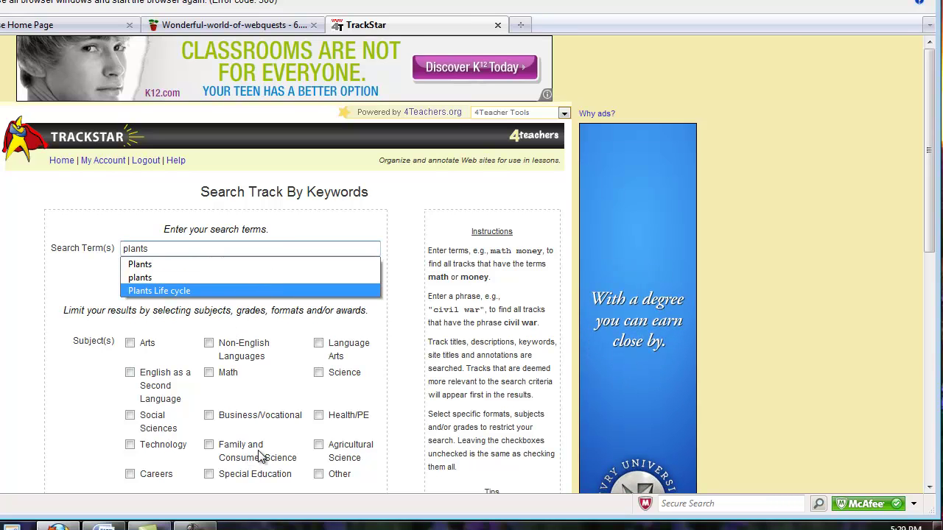
# - Limit the search to the Science subject and the Primary (K-2) grade level, and find the matching tracks
pyautogui.click(318, 377)
pyautogui.click(318, 372)
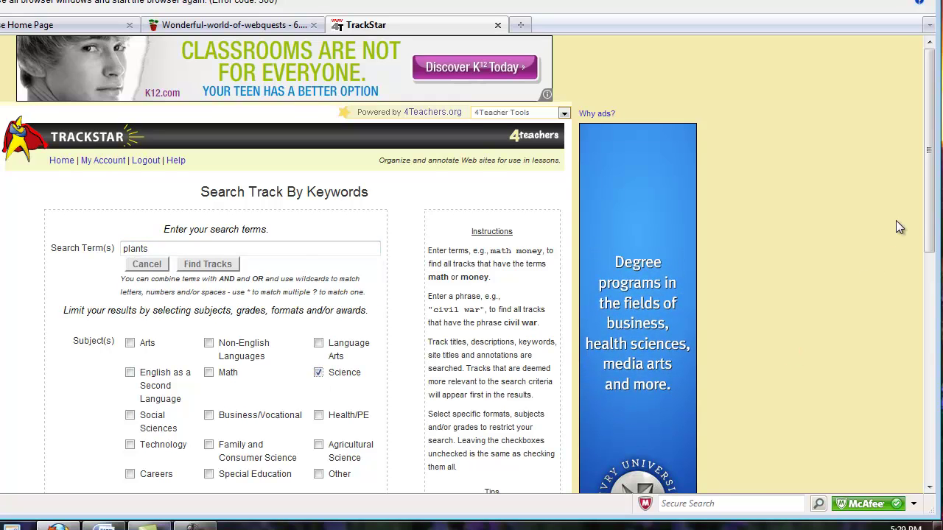
pyautogui.moveTo(930, 218); pyautogui.dragTo(930, 330)
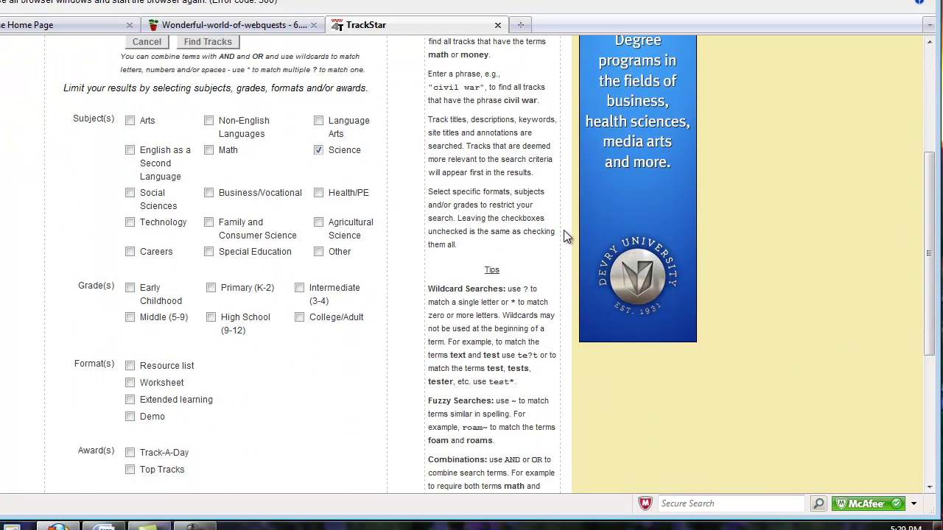
pyautogui.click(211, 287)
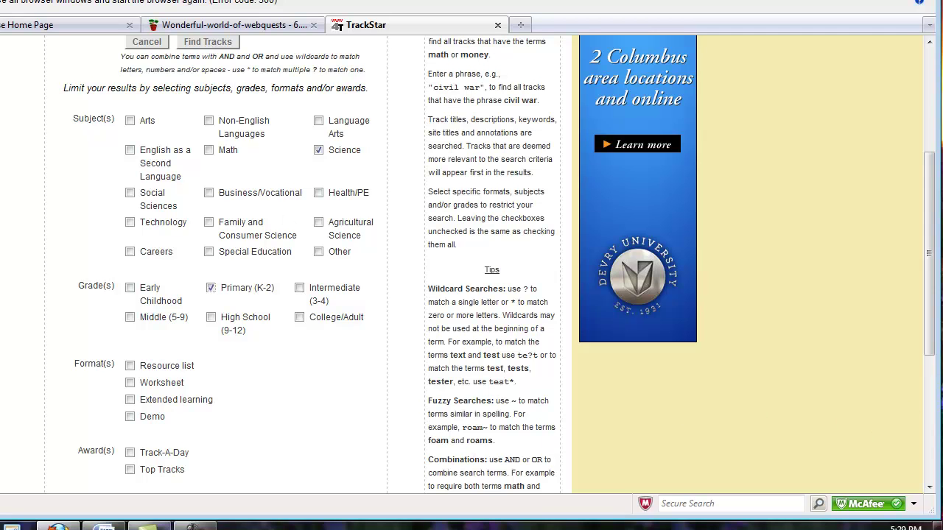
pyautogui.scroll(-5, 928, 315)
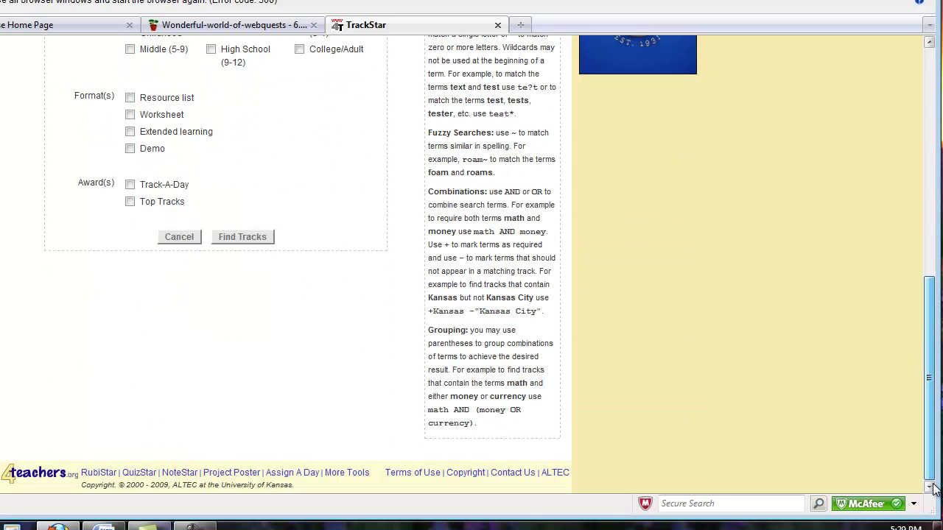
pyautogui.click(248, 237)
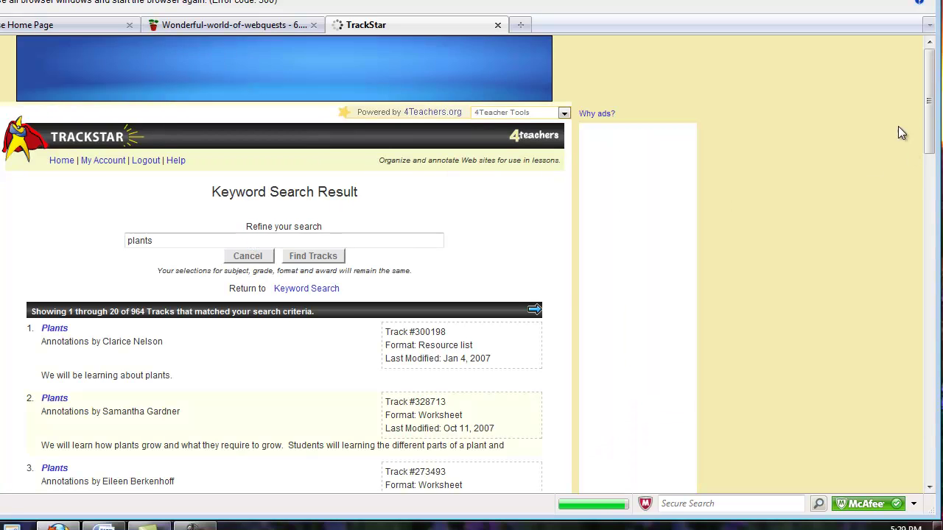
# - Look through the search results and open the first Plants track in frames view
pyautogui.moveTo(930, 106); pyautogui.dragTo(929, 151)
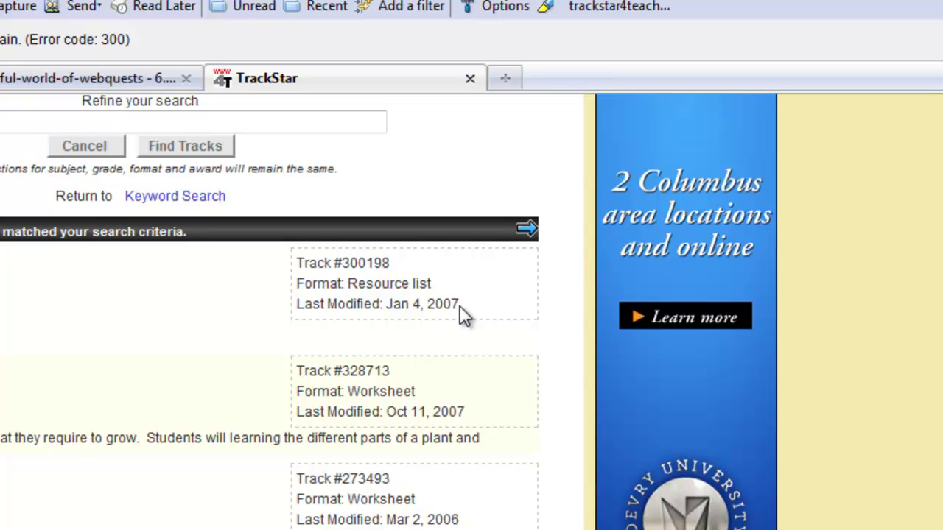
pyautogui.scroll(-10, 388, 313)
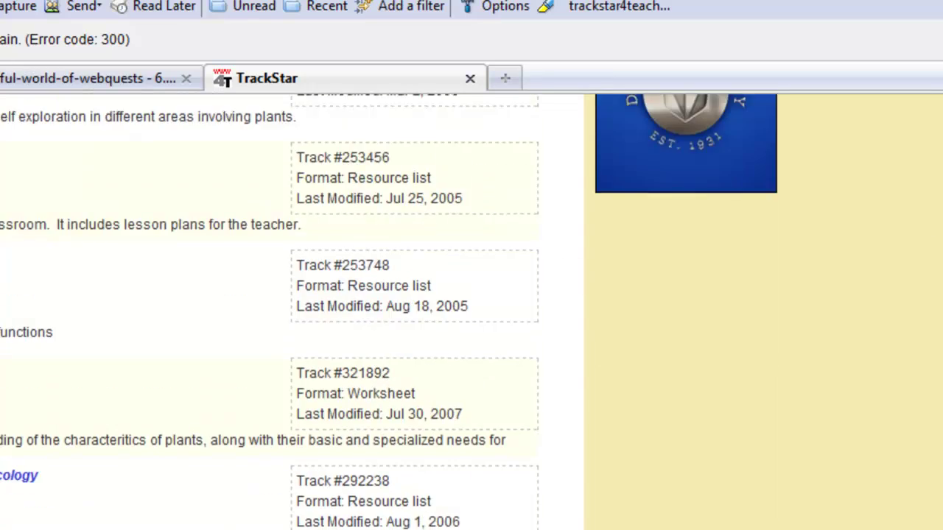
pyautogui.scroll(-10, 388, 312)
pyautogui.scroll(20, 472, 295)
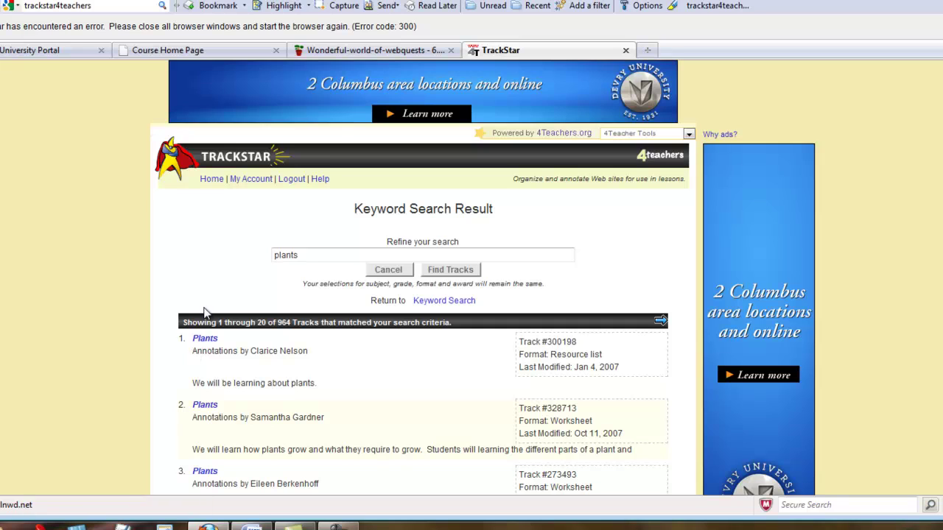
pyautogui.click(205, 339)
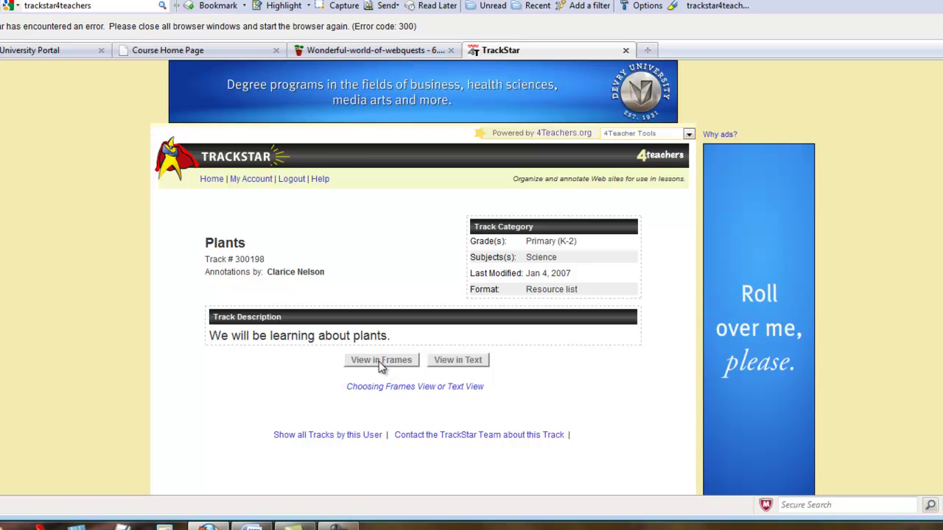
pyautogui.click(381, 363)
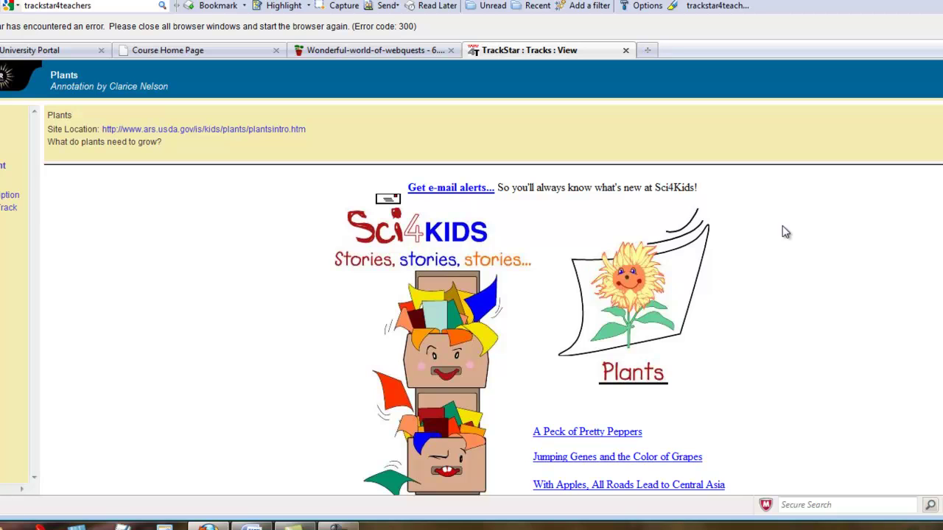
# - Look through the Sci4Kids plant stories page shown as the track's first site
pyautogui.scroll(-5, 531, 332)
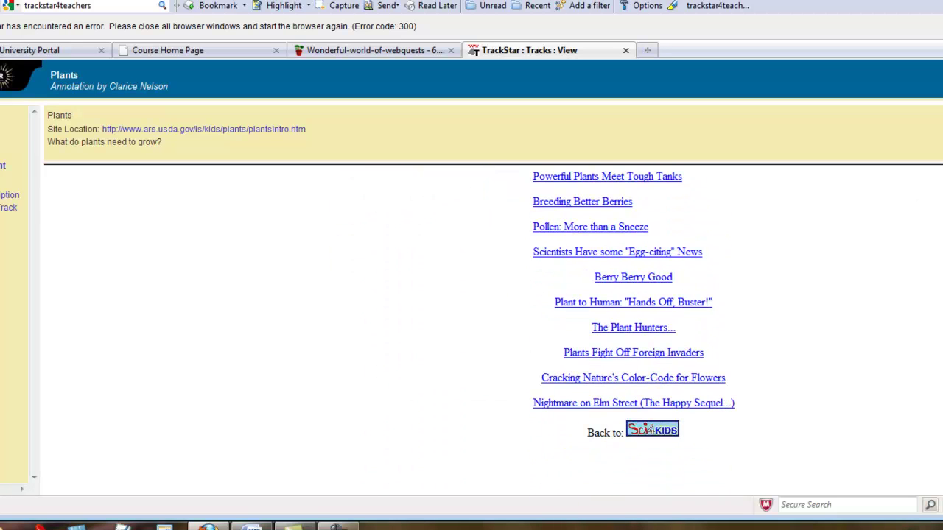
pyautogui.scroll(4, 634, 317)
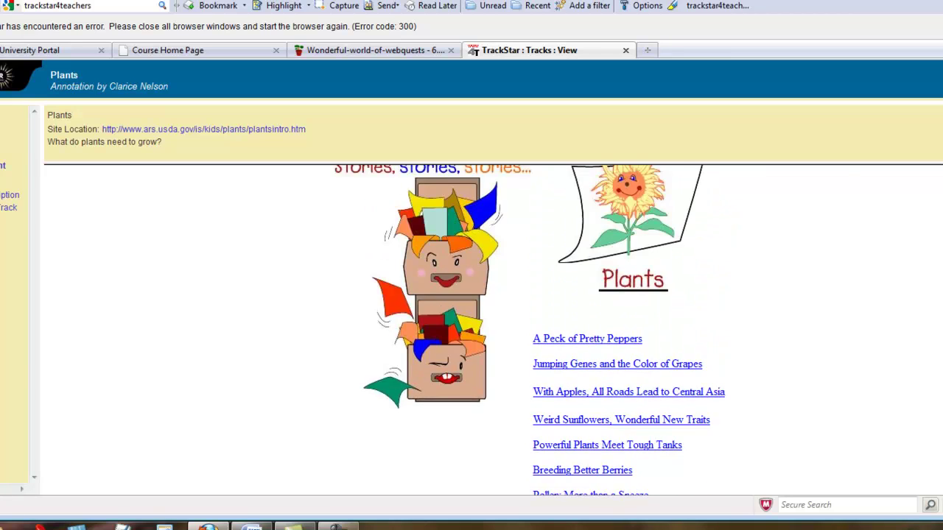
pyautogui.scroll(2, 530, 332)
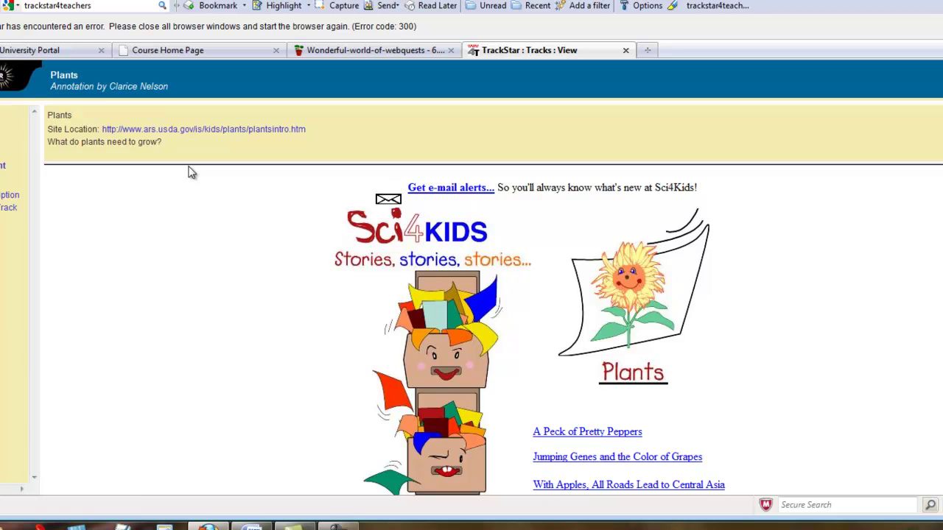
pyautogui.rightClick(230, 132)
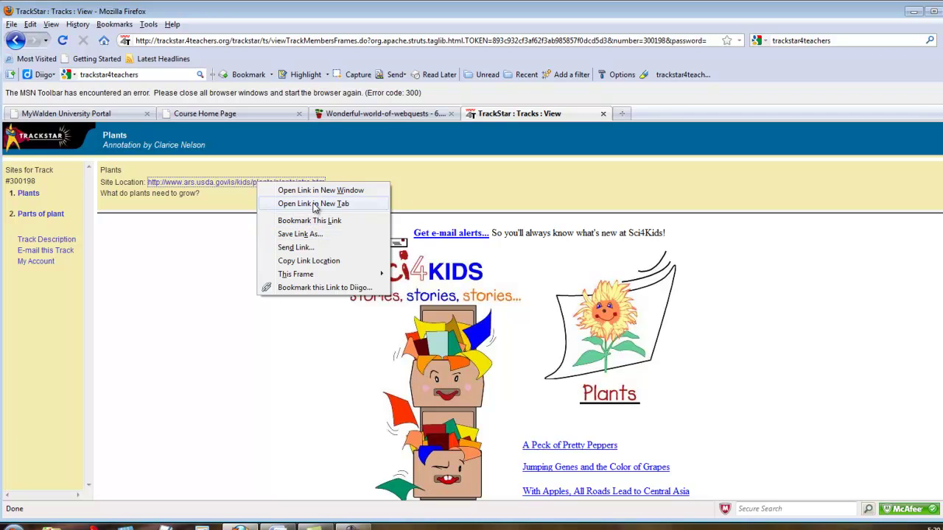
pyautogui.click(334, 181)
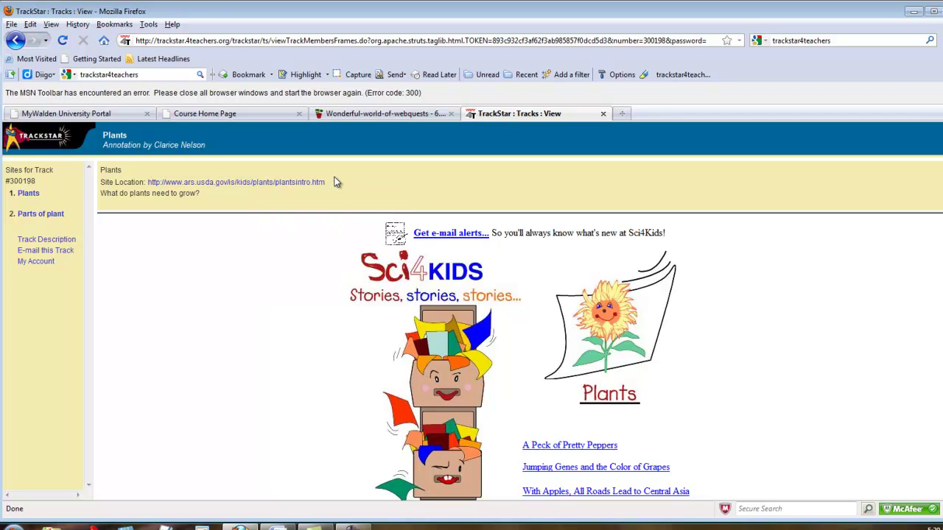
pyautogui.rightClick(315, 188)
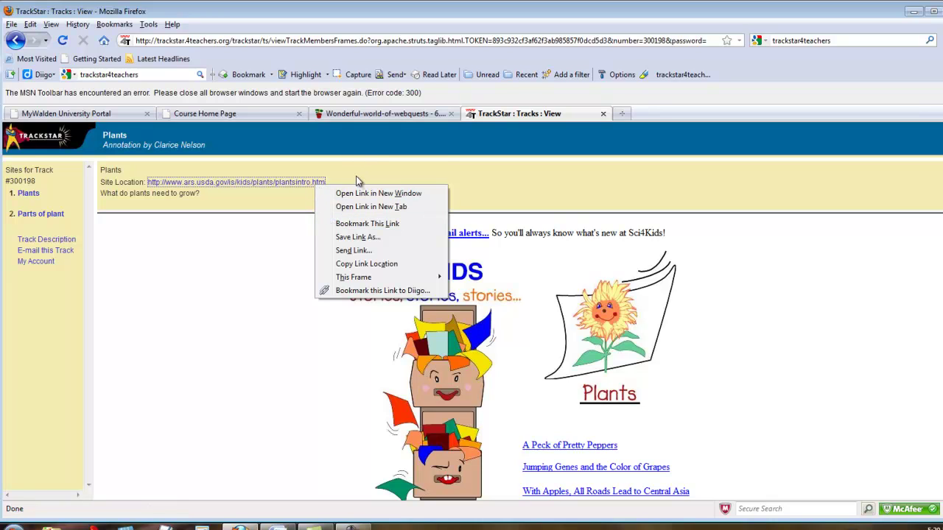
pyautogui.click(357, 181)
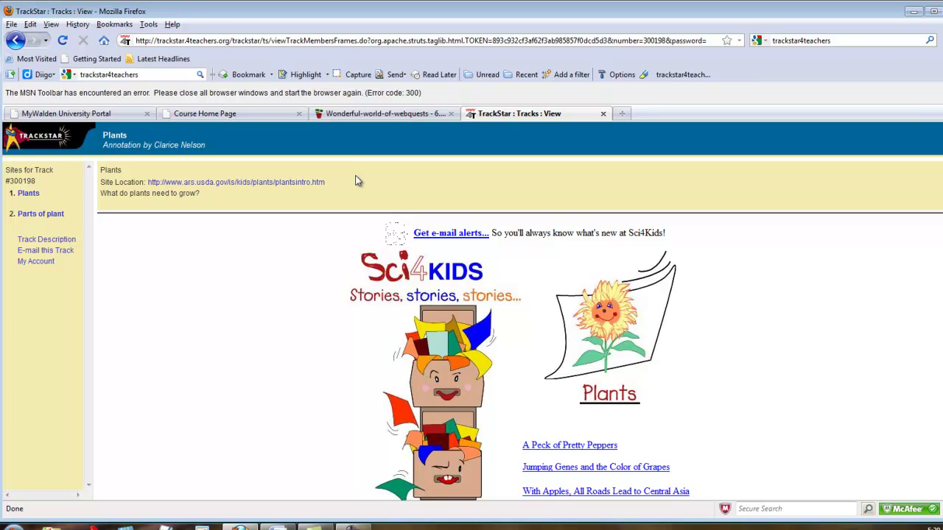
# - View the track's second site, Parts of plant
pyautogui.click(30, 215)
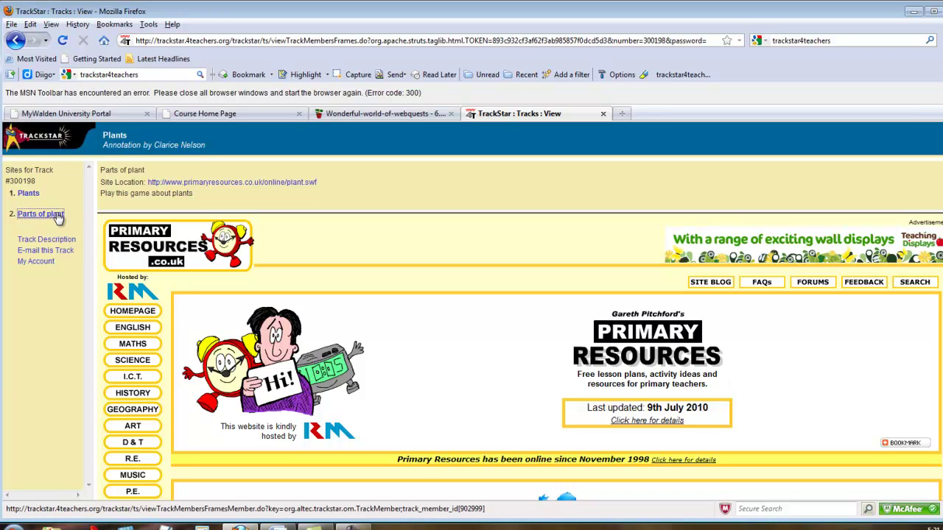
pyautogui.click(58, 214)
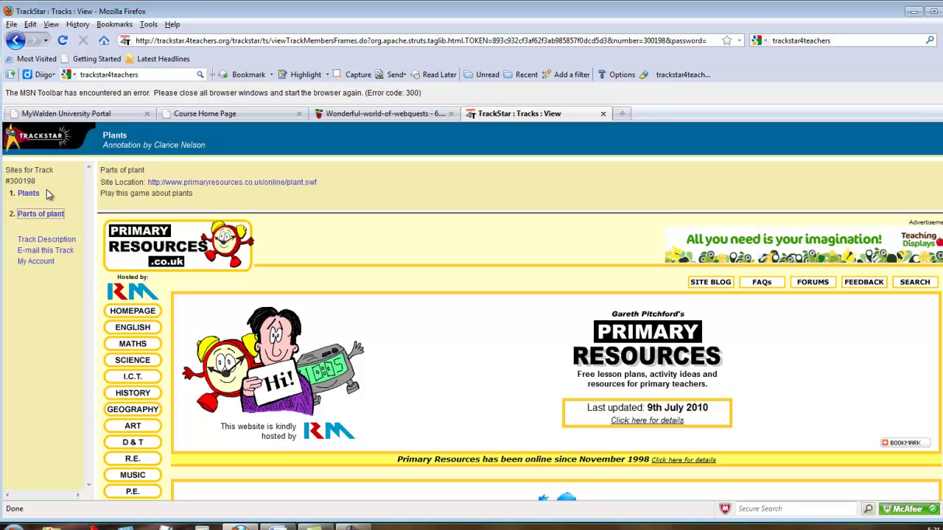
# - Return to the TrackStar home page, enter the account's own tracks and open "Learning about your 5 sense-sational senses!!!" in frames view
pyautogui.click(23, 139)
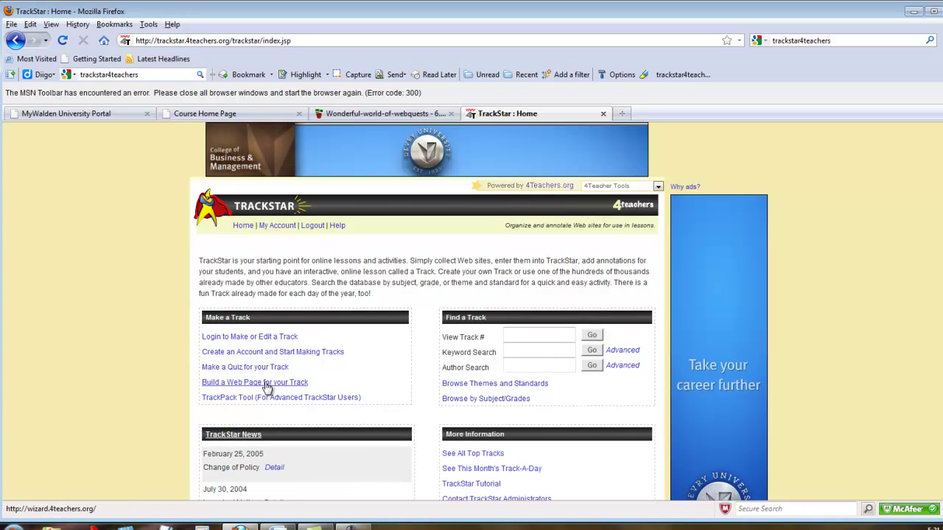
pyautogui.click(235, 337)
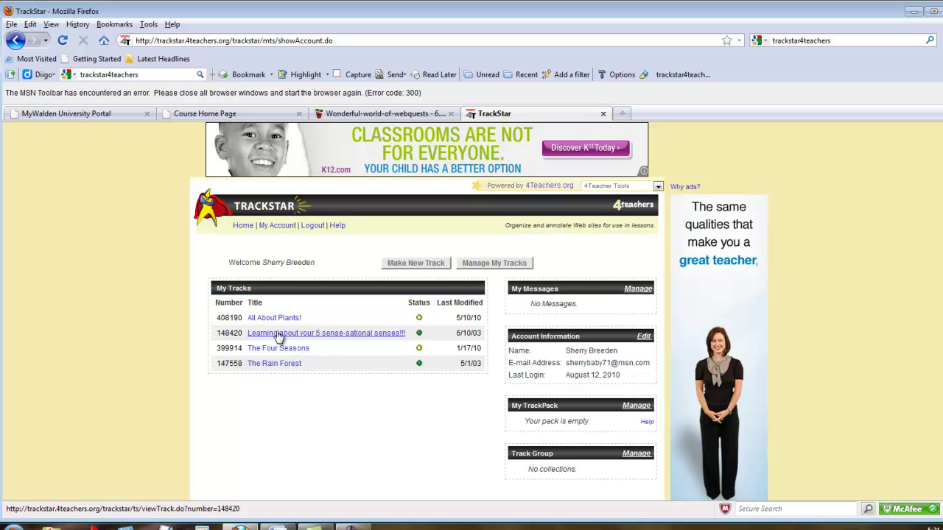
pyautogui.click(275, 337)
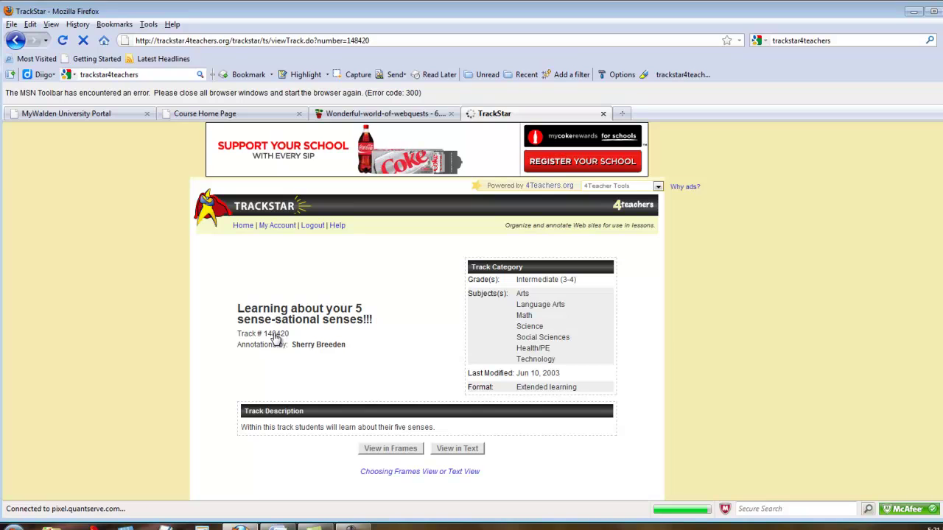
pyautogui.click(389, 451)
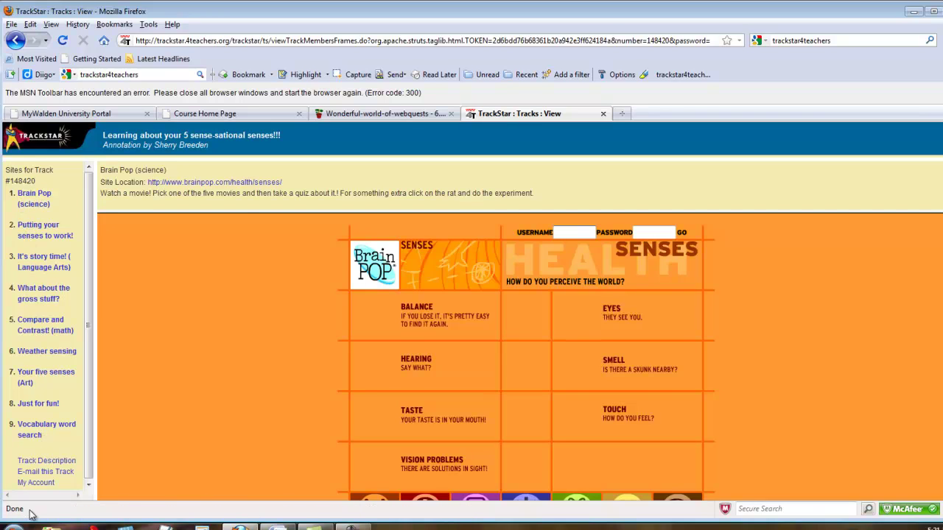
# - Go through the senses track's sites in order, from "Putting your senses to work!" to "Just for fun!"
pyautogui.click(50, 231)
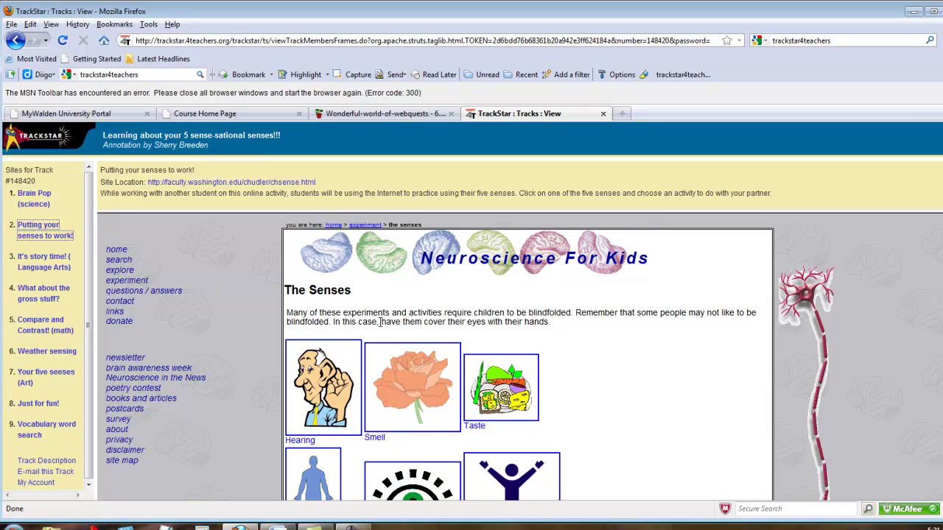
pyautogui.click(52, 267)
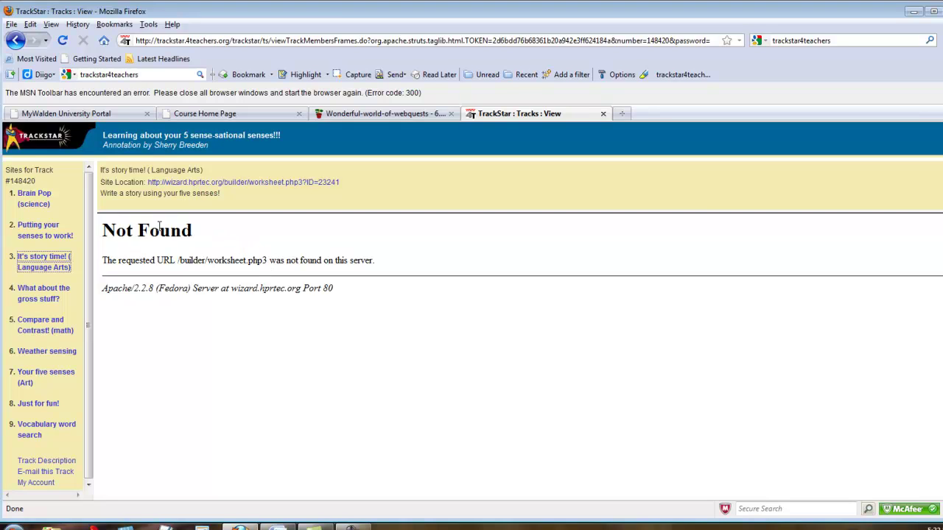
pyautogui.click(50, 295)
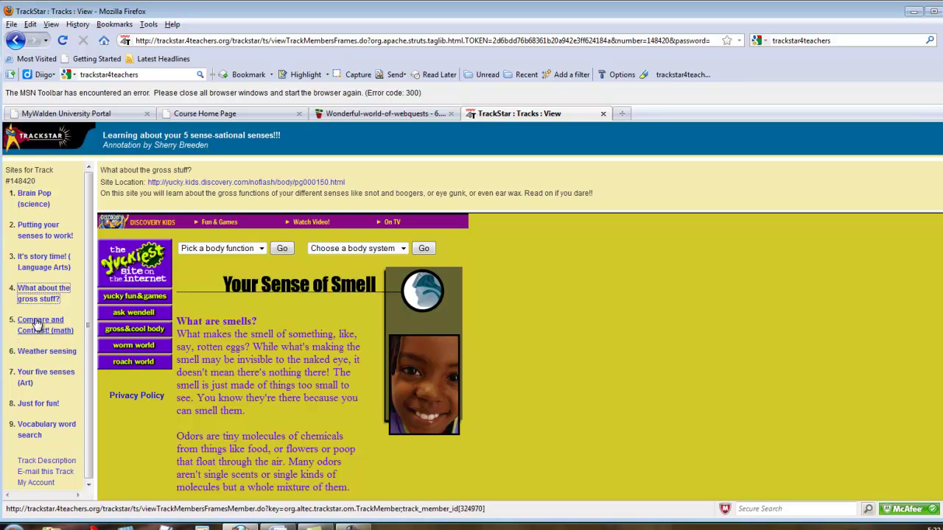
pyautogui.click(37, 324)
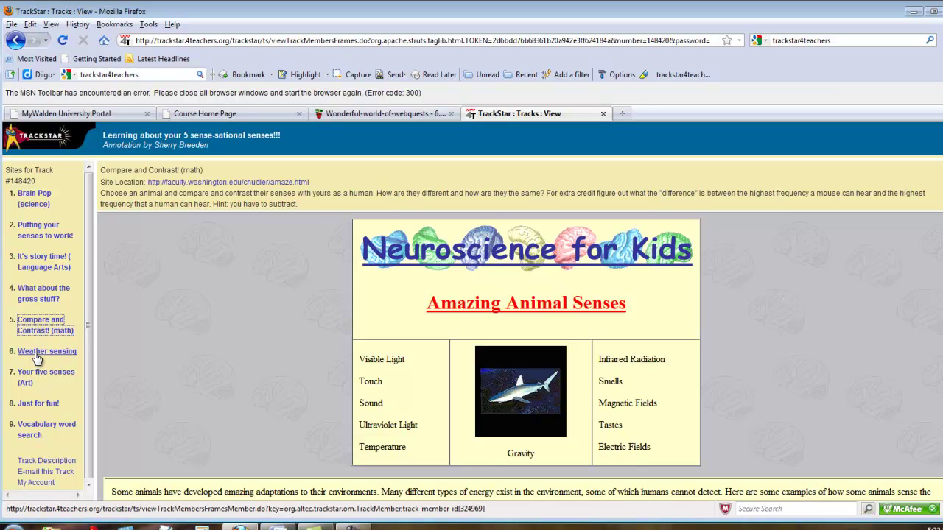
pyautogui.click(37, 354)
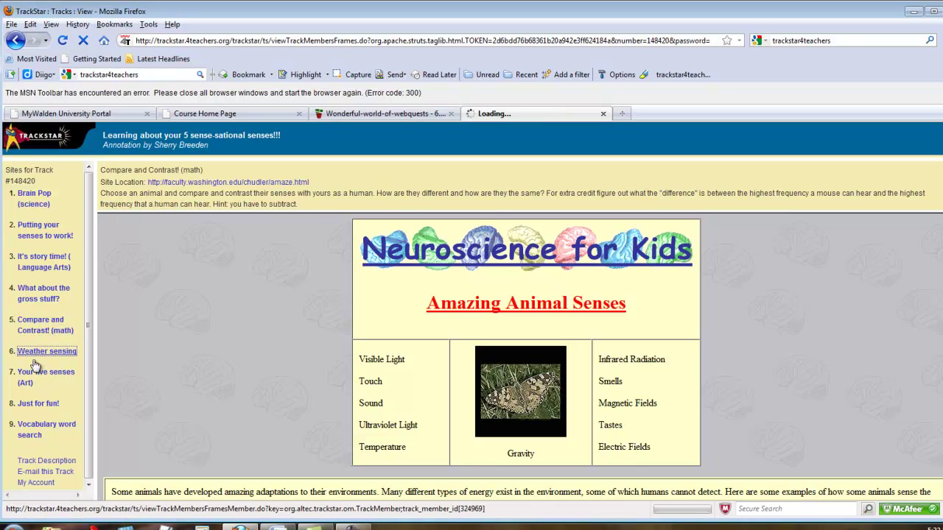
pyautogui.click(35, 376)
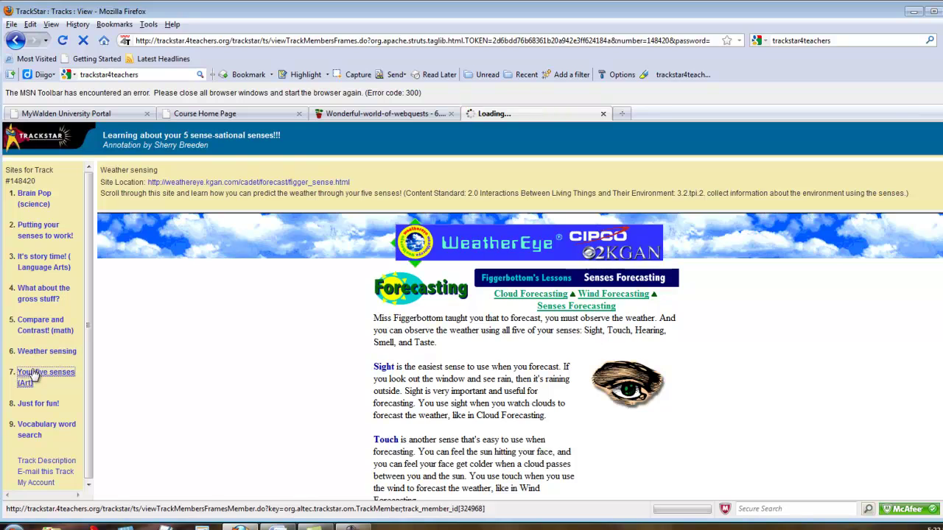
pyautogui.click(35, 405)
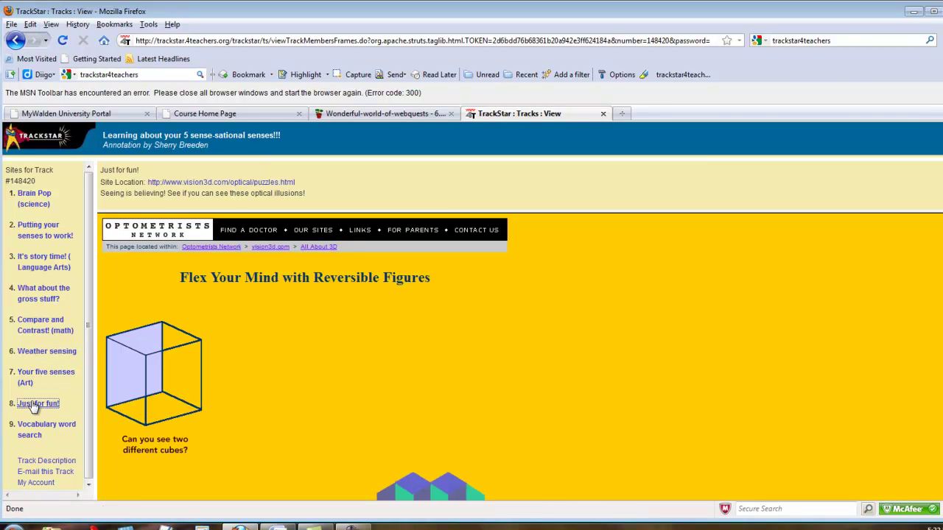
# - Return to the TrackStar home page, enter the account's own tracks and open "The Four Seasons" in frames view
pyautogui.click(33, 138)
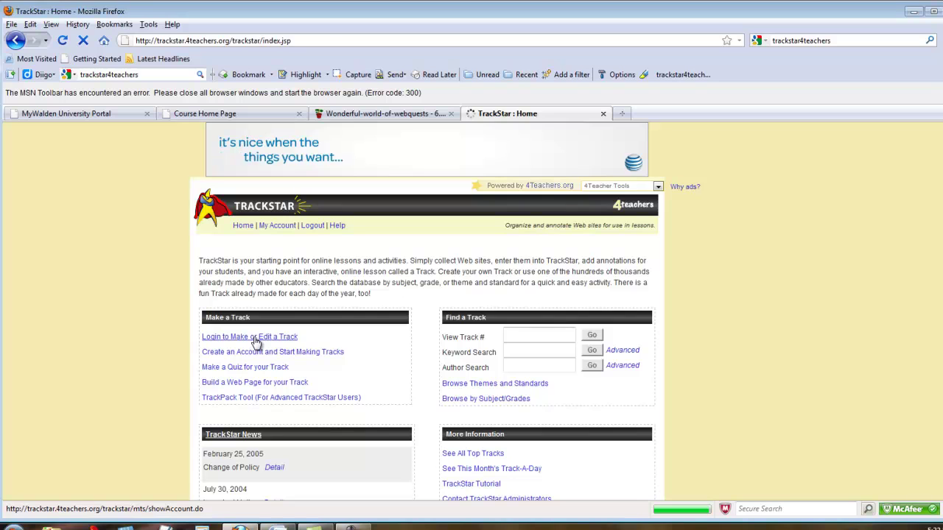
pyautogui.click(253, 337)
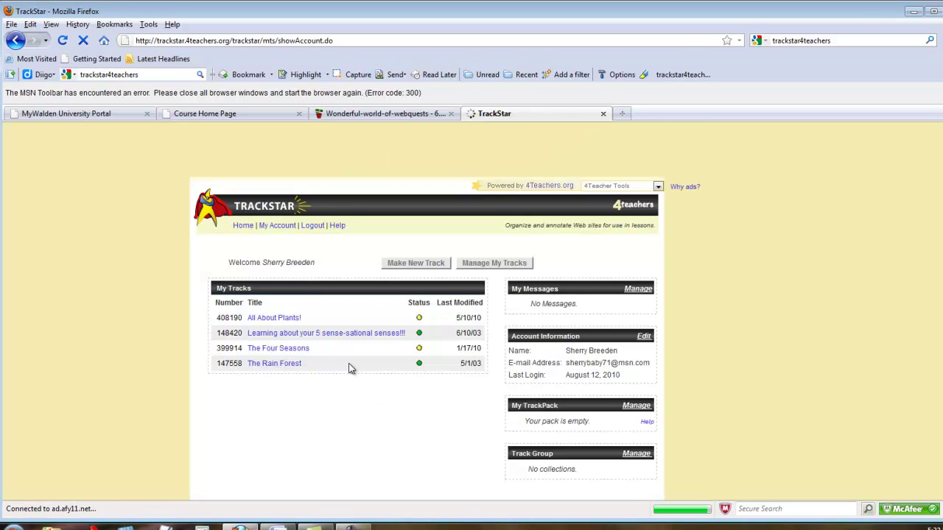
pyautogui.click(290, 351)
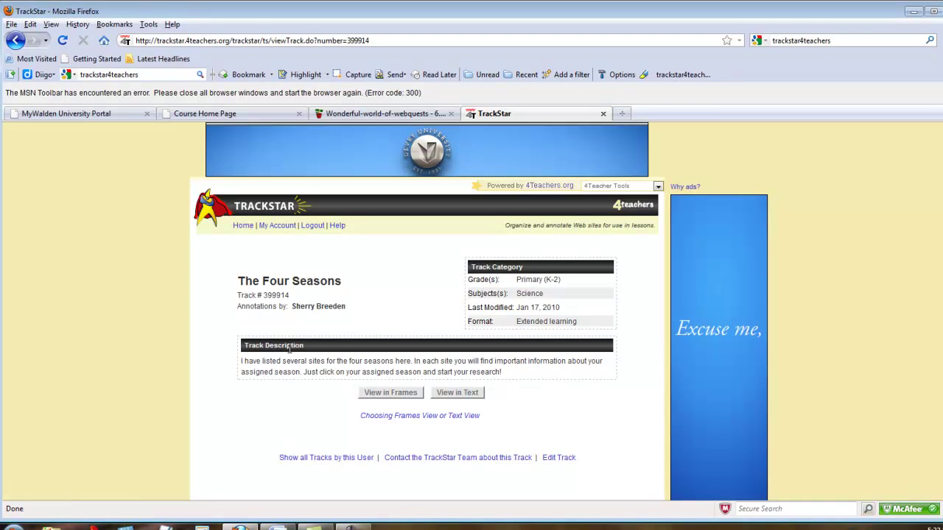
pyautogui.click(384, 393)
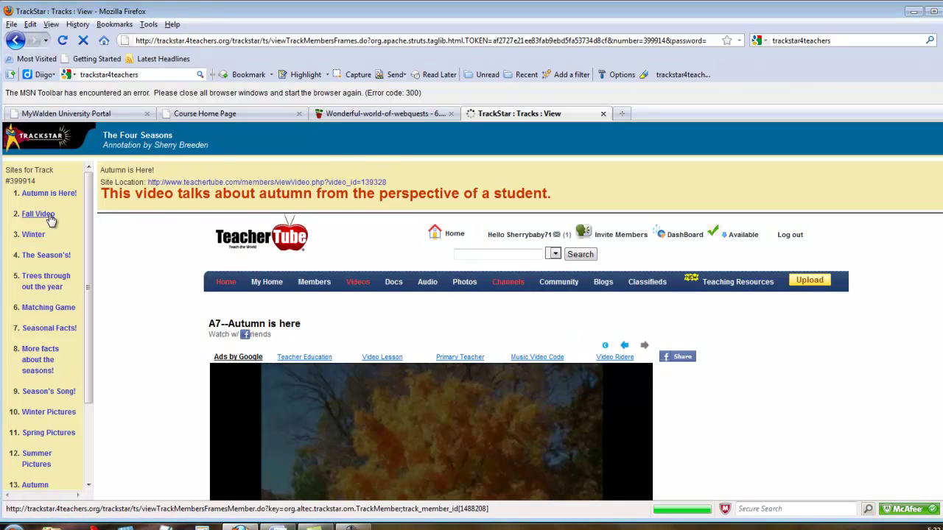
# - View the Four Seasons track's Fall Video and Winter sites, look through the site list and copy the Winter site's link address
pyautogui.click(42, 215)
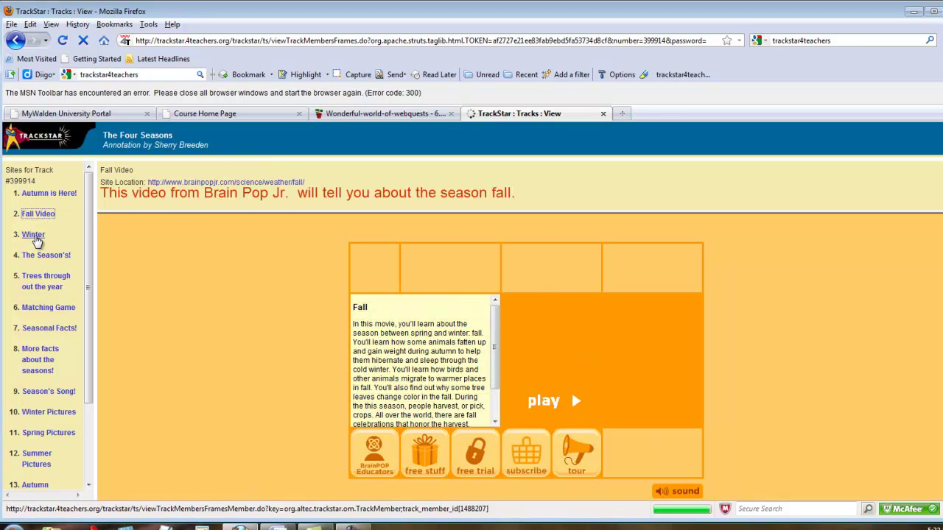
pyautogui.click(34, 236)
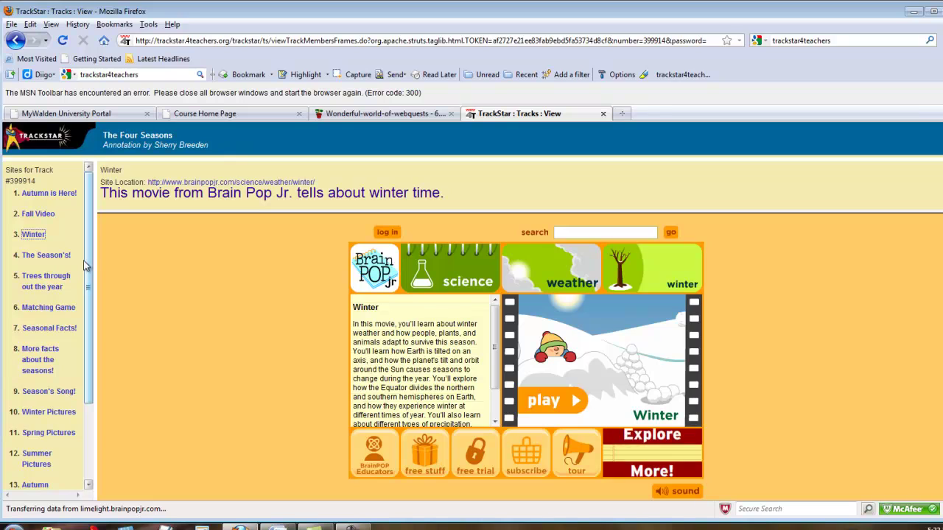
pyautogui.moveTo(91, 271); pyautogui.dragTo(87, 352)
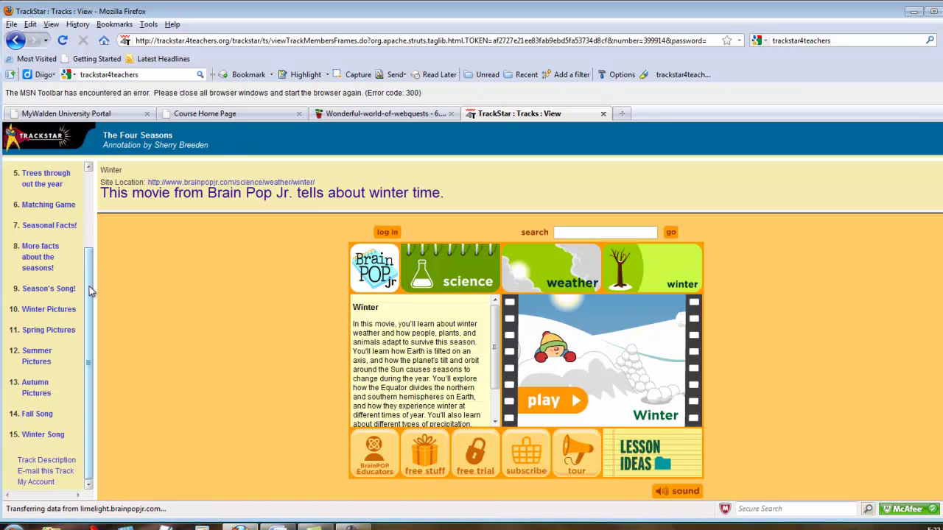
pyautogui.moveTo(90, 291); pyautogui.dragTo(91, 193)
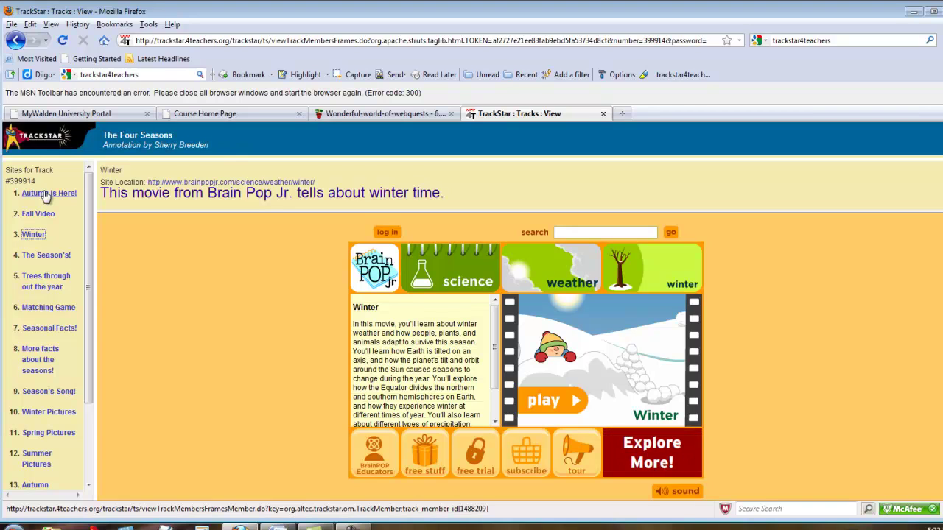
pyautogui.rightClick(178, 185)
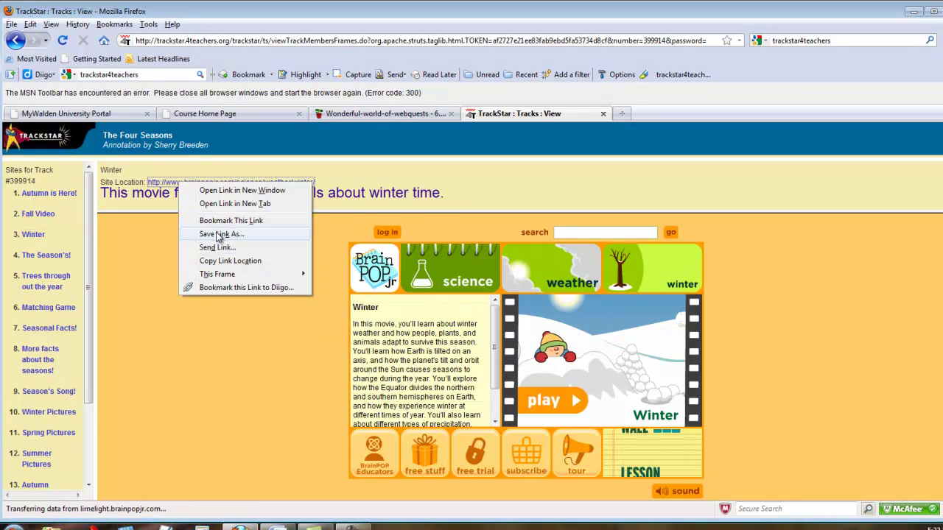
pyautogui.click(228, 261)
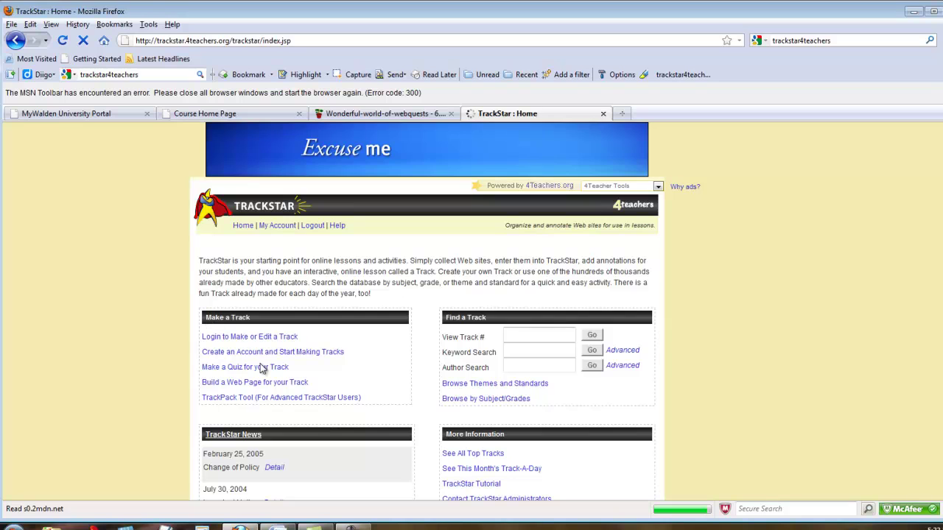
# - Start a new track from the account's own tracks, set its type to Resource list and look at the Keep Until calendar
pyautogui.click(251, 338)
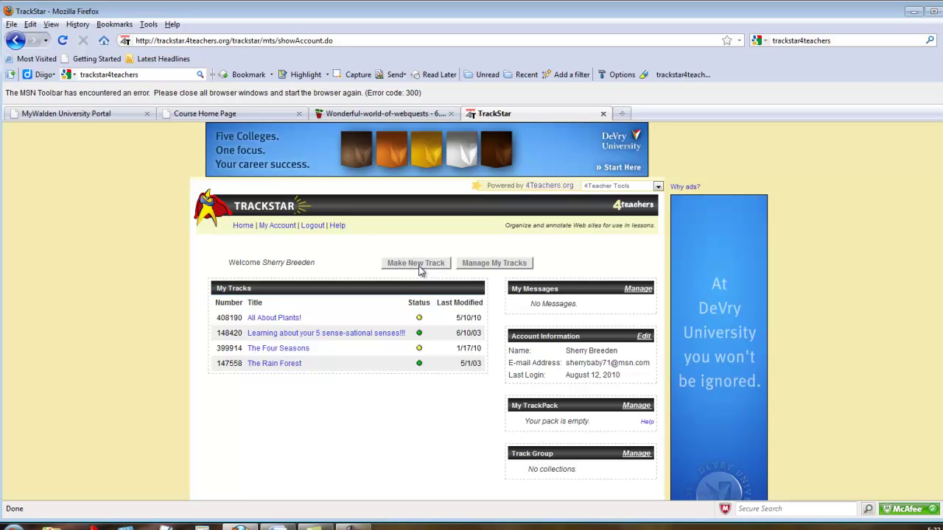
pyautogui.click(417, 269)
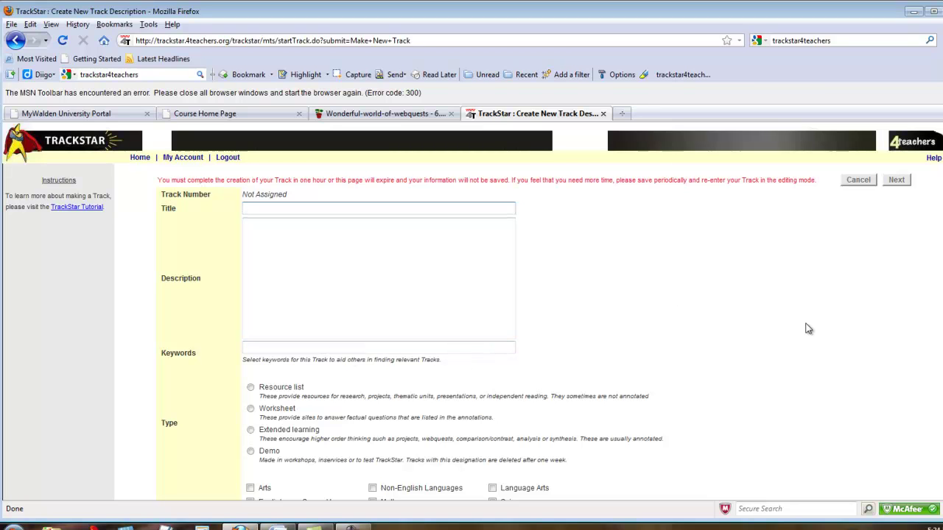
pyautogui.scroll(-4, 472, 309)
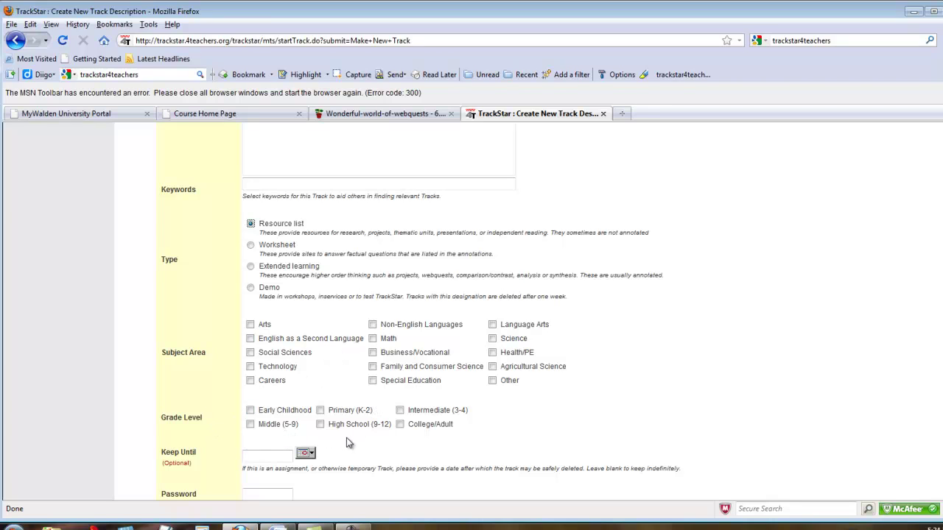
pyautogui.click(305, 453)
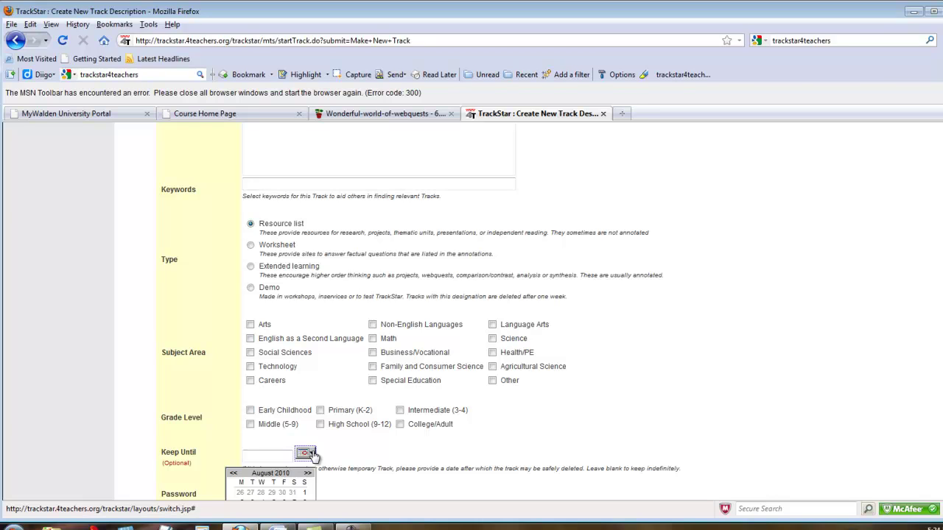
pyautogui.click(337, 450)
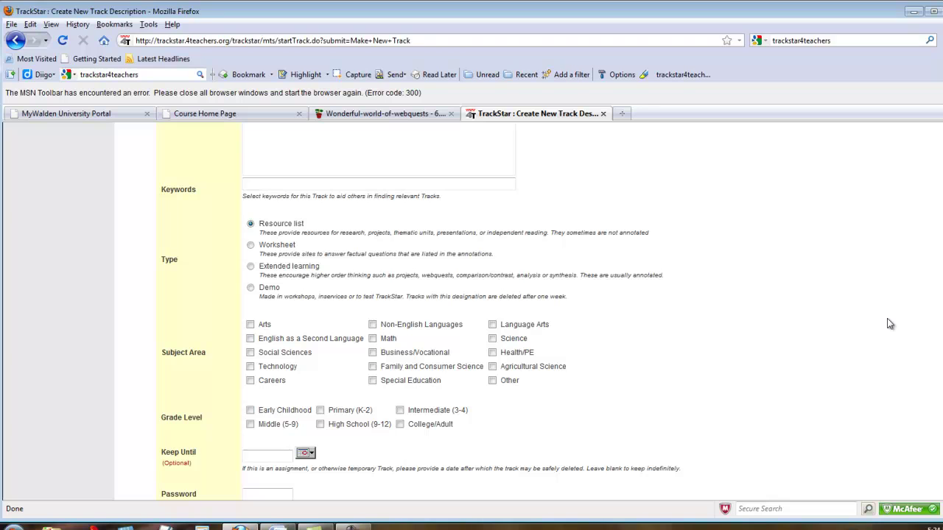
# - Complete the track description with the title "kites" and continue to the site entry form
pyautogui.scroll(-3, 536, 322)
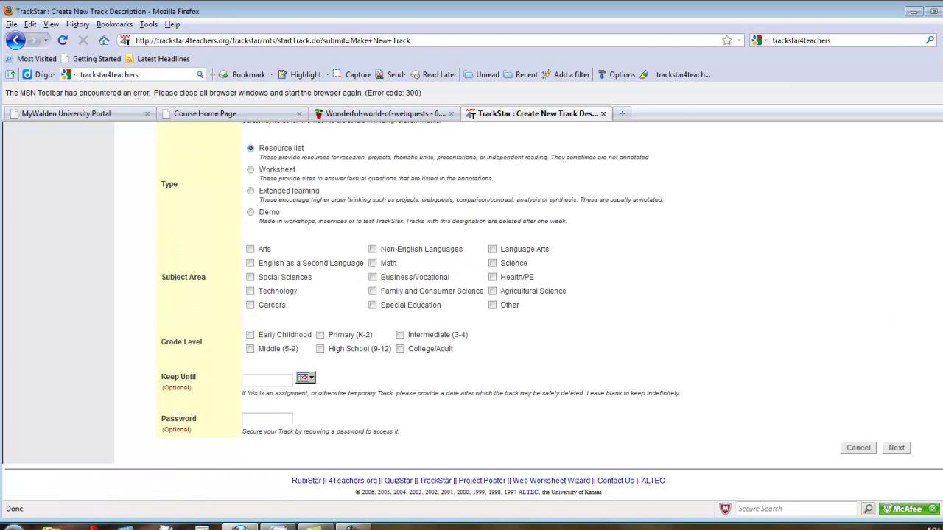
pyautogui.click(264, 418)
pyautogui.click(902, 449)
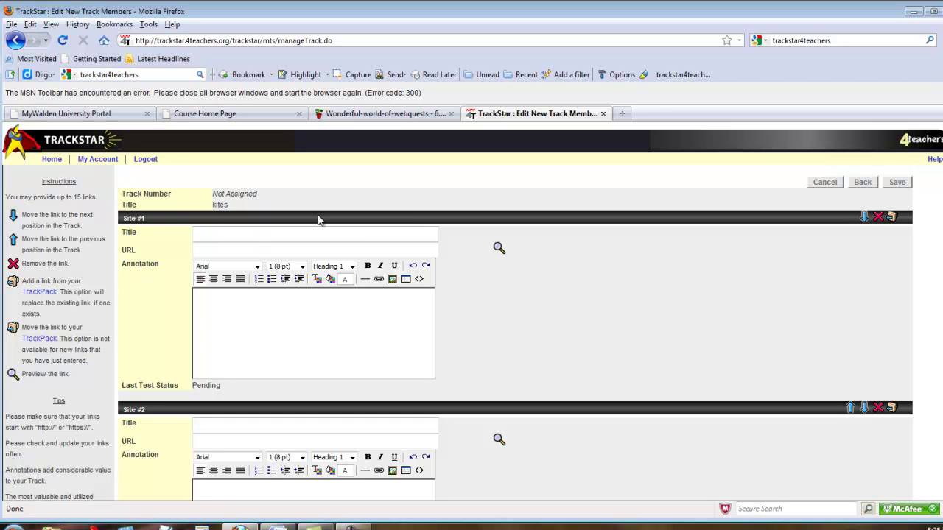
pyautogui.click(244, 234)
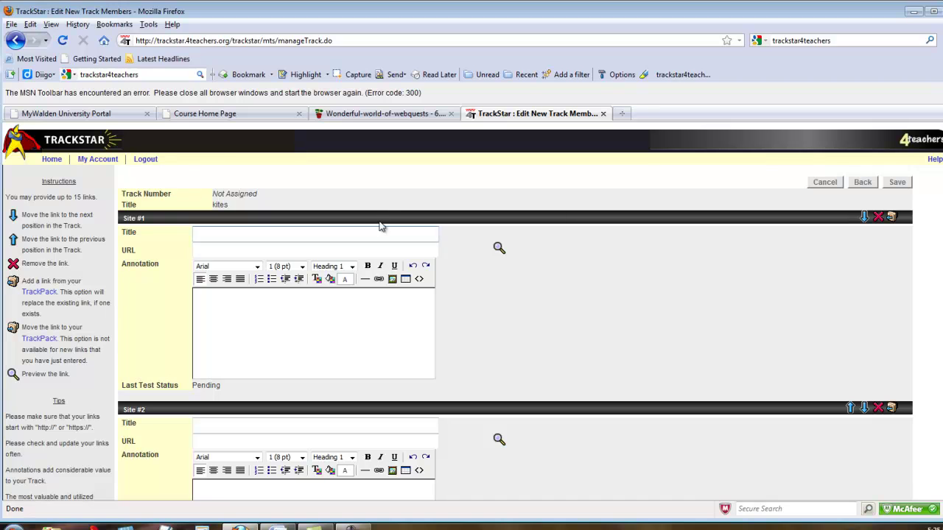
pyautogui.click(305, 249)
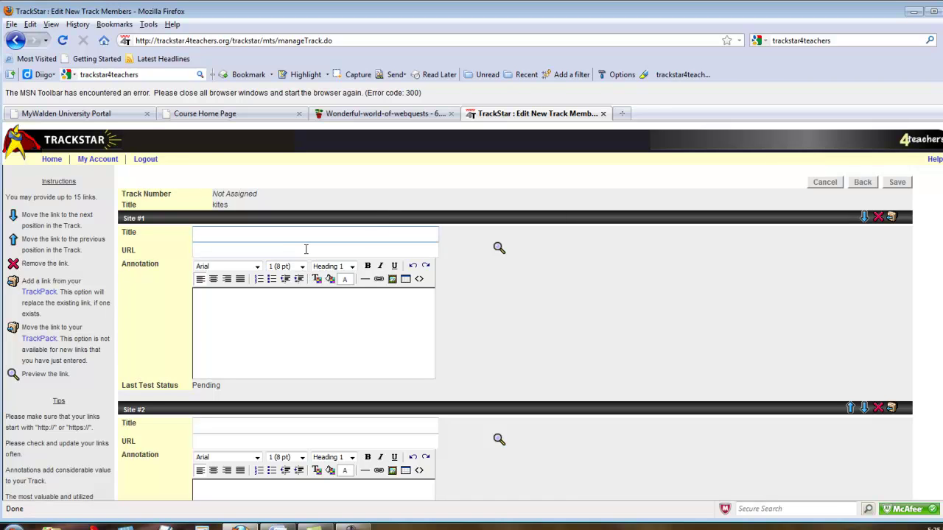
pyautogui.click(306, 249)
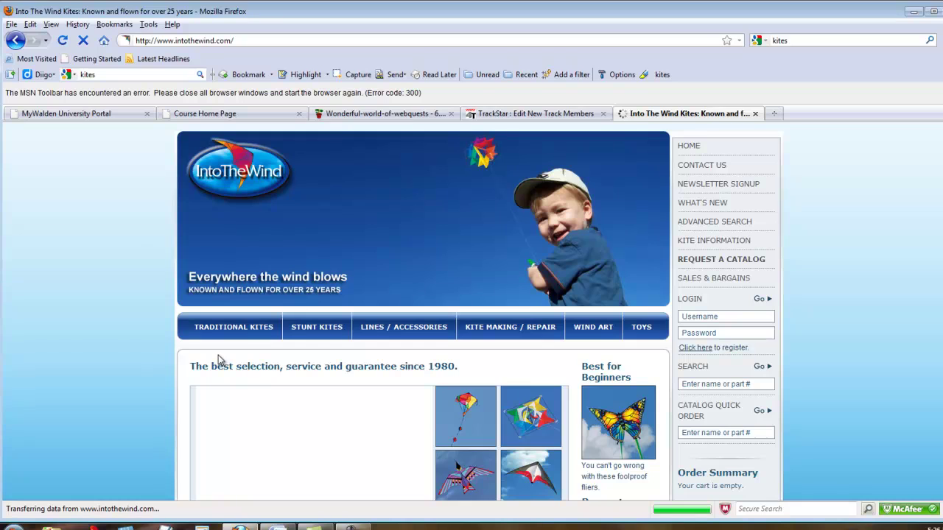
pyautogui.click(239, 40)
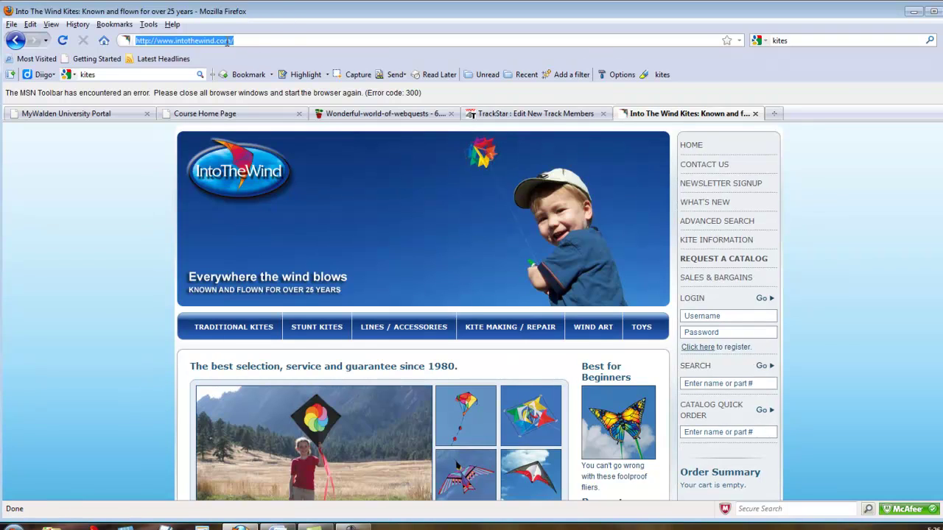
pyautogui.rightClick(227, 42)
pyautogui.click(243, 82)
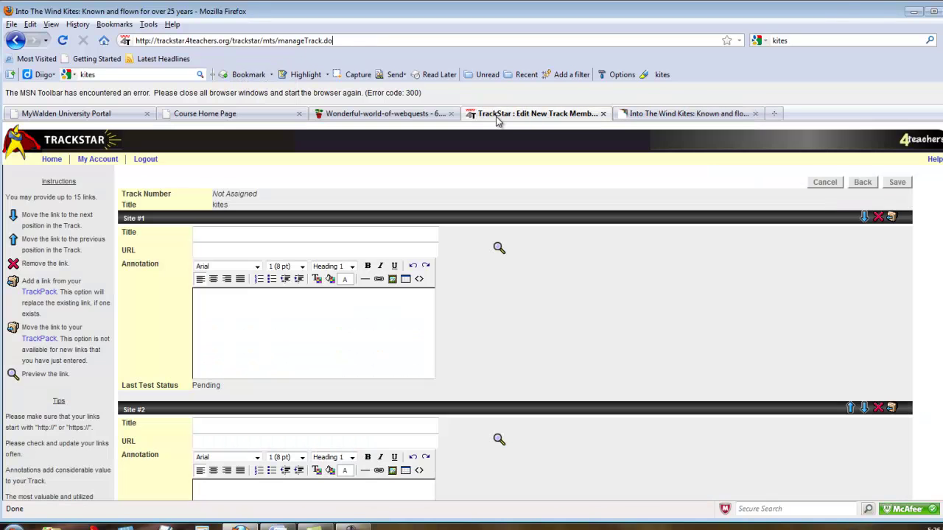
# - Paste the copied address as Site #1's URL in the kites track and title the site "Kites - Into the wind"
pyautogui.click(501, 113)
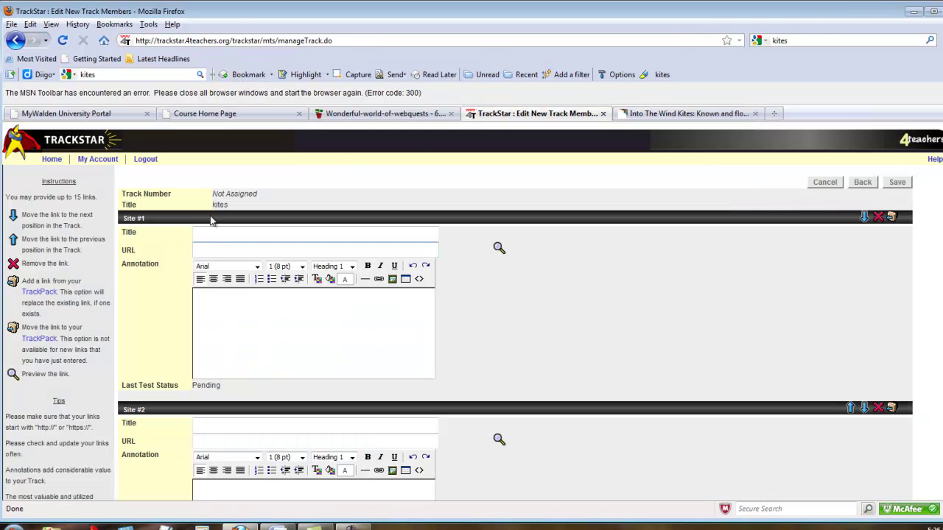
pyautogui.click(213, 253)
pyautogui.rightClick(218, 250)
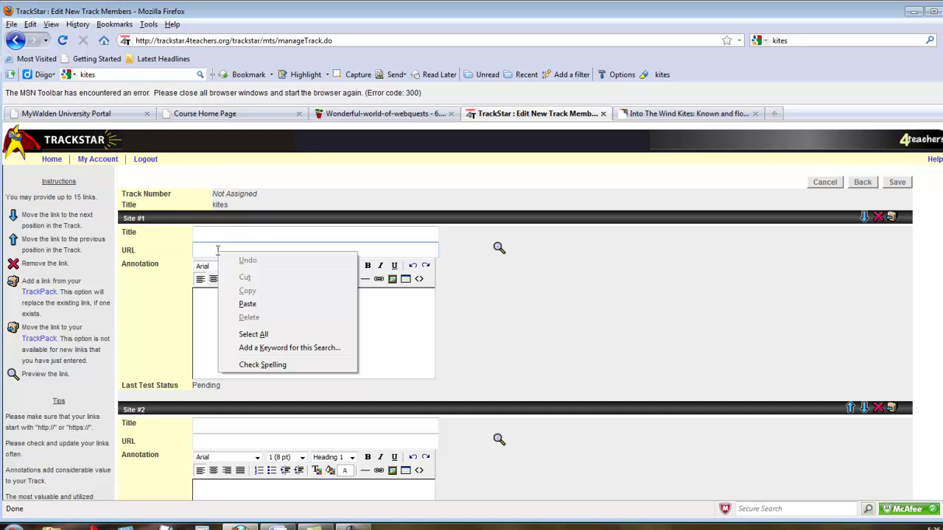
pyautogui.click(249, 306)
pyautogui.click(201, 233)
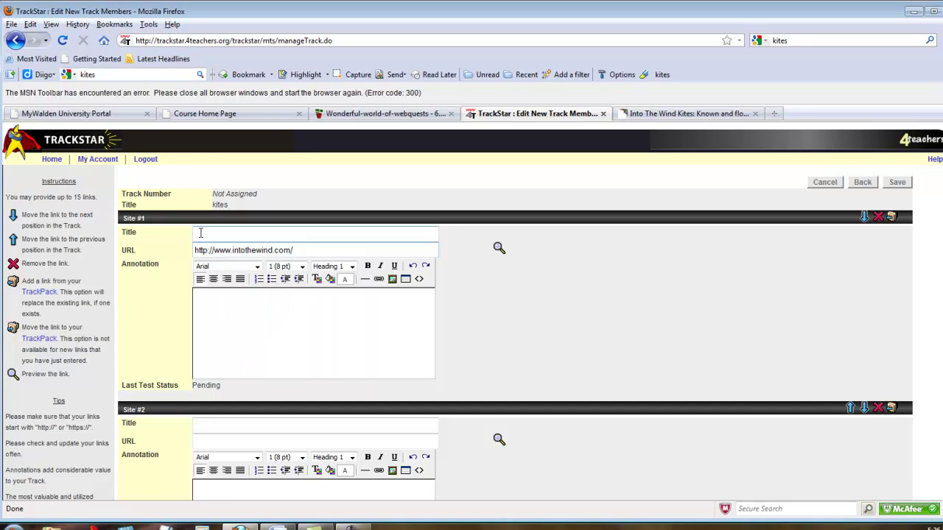
pyautogui.click(209, 234)
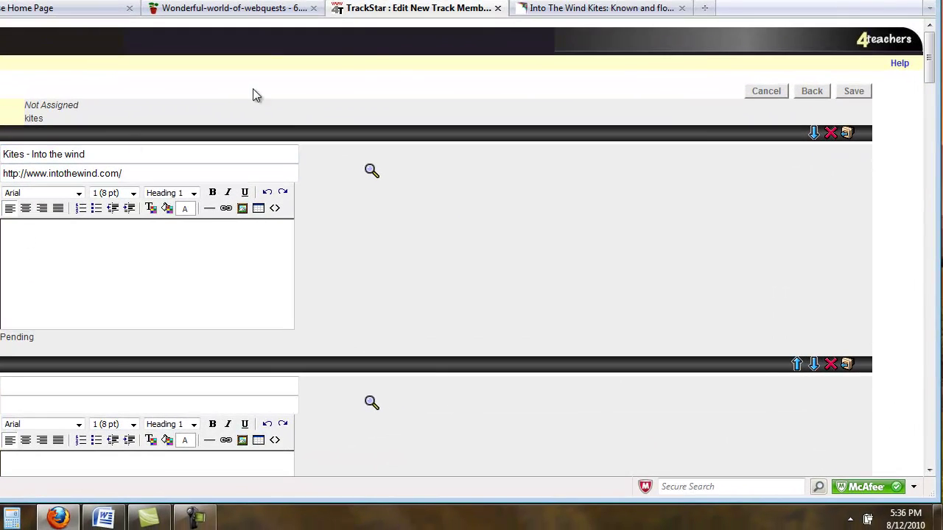
# - Review the Into The Wind home page and write Site #1's annotation, beginning with "This site"
pyautogui.click(572, 8)
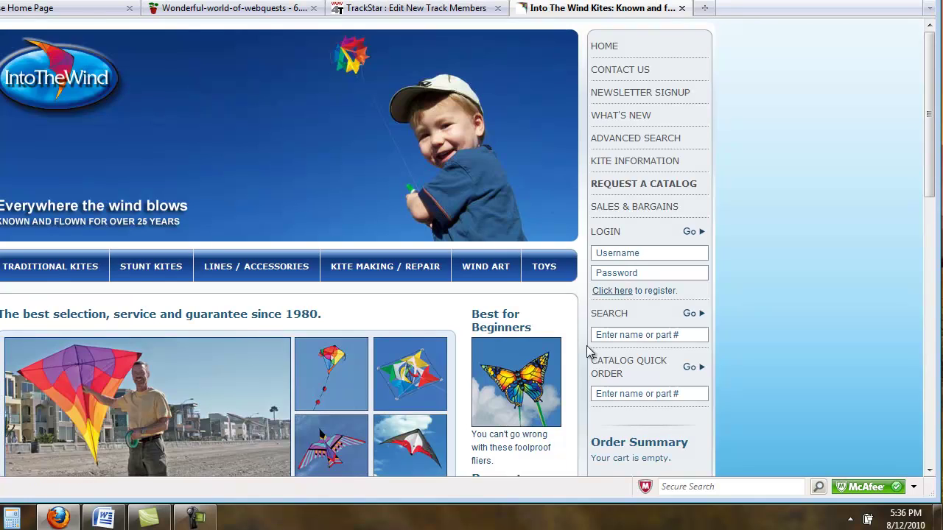
pyautogui.moveTo(929, 116)
pyautogui.mouseDown()
pyautogui.moveTo(928, 272)
pyautogui.moveTo(929, 122)
pyautogui.mouseUp()
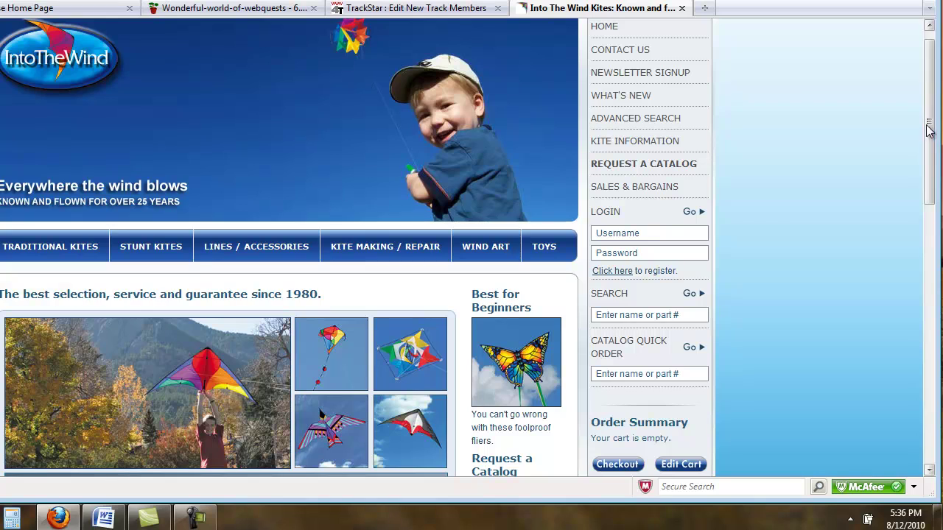
pyautogui.click(413, 12)
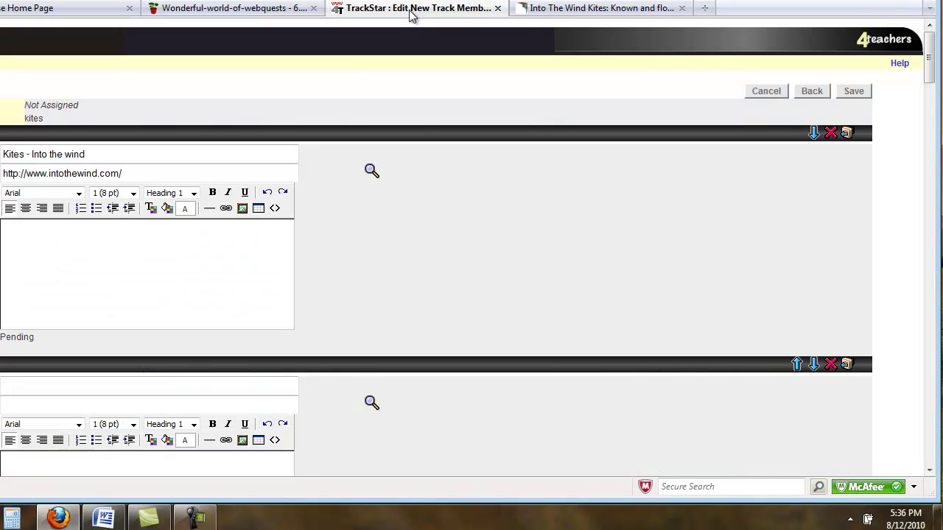
pyautogui.click(106, 238)
pyautogui.write('Tis')
pyautogui.press('BackSpace')
pyautogui.press('BackSpace')
pyautogui.write('his site s')
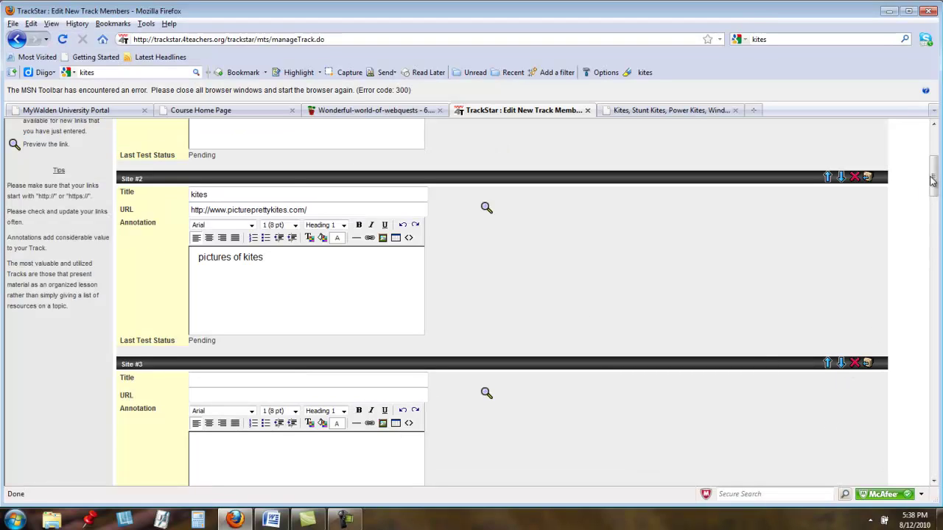
# - Save the kites track with its entered sites and log out of TrackStar from the track management page
pyautogui.moveTo(933, 186); pyautogui.dragTo(934, 451)
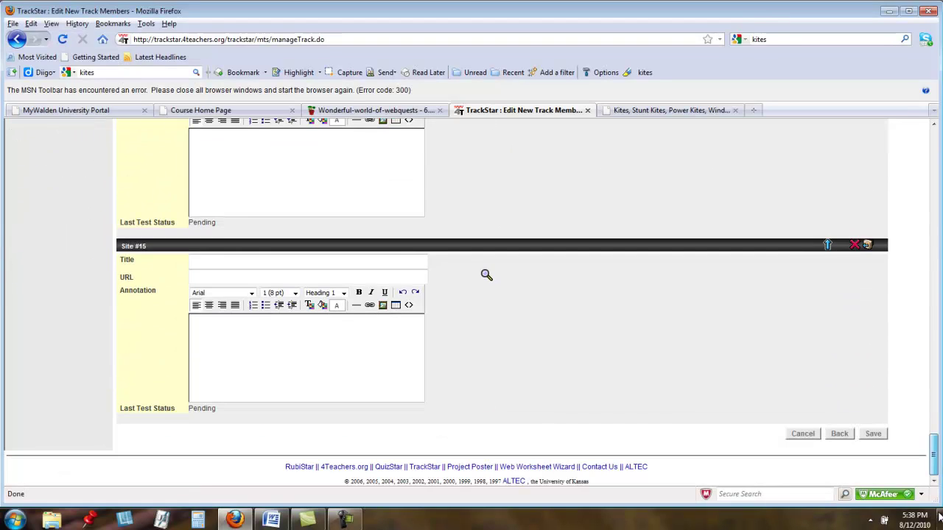
pyautogui.click(873, 435)
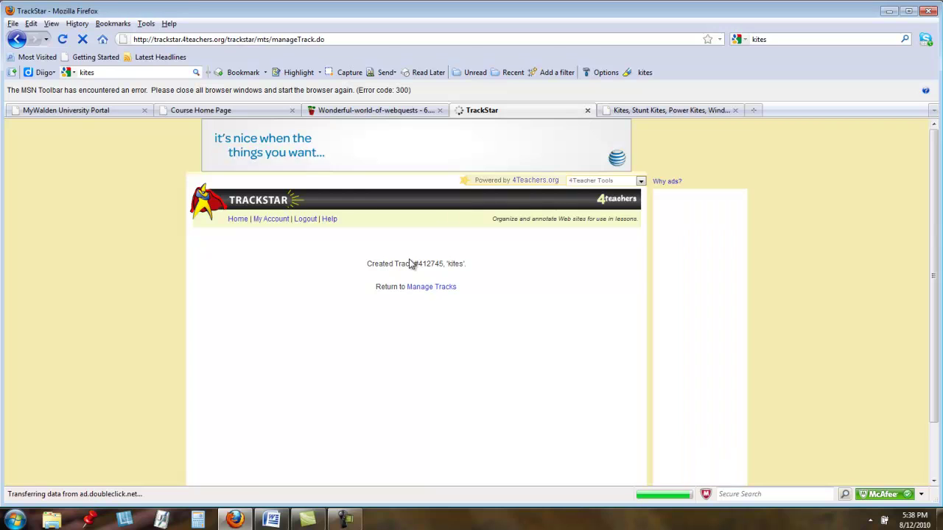
pyautogui.click(431, 288)
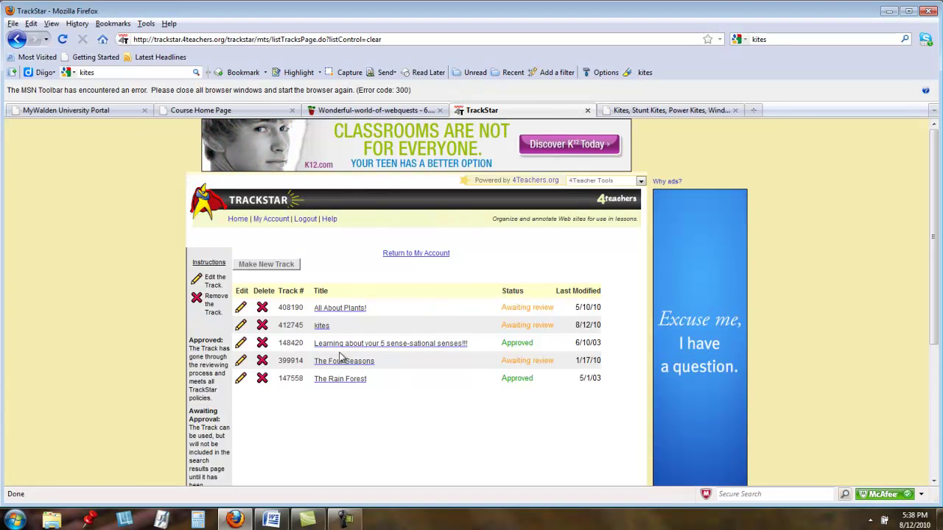
pyautogui.click(307, 218)
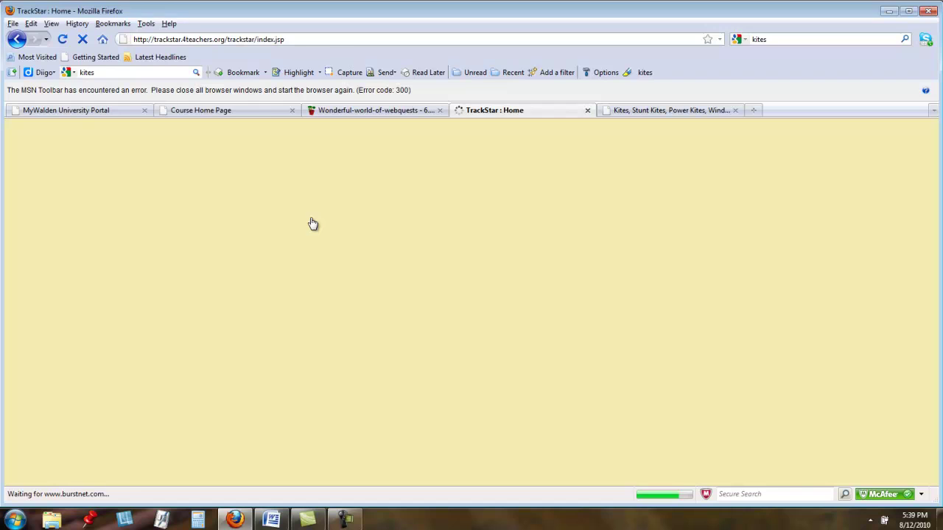